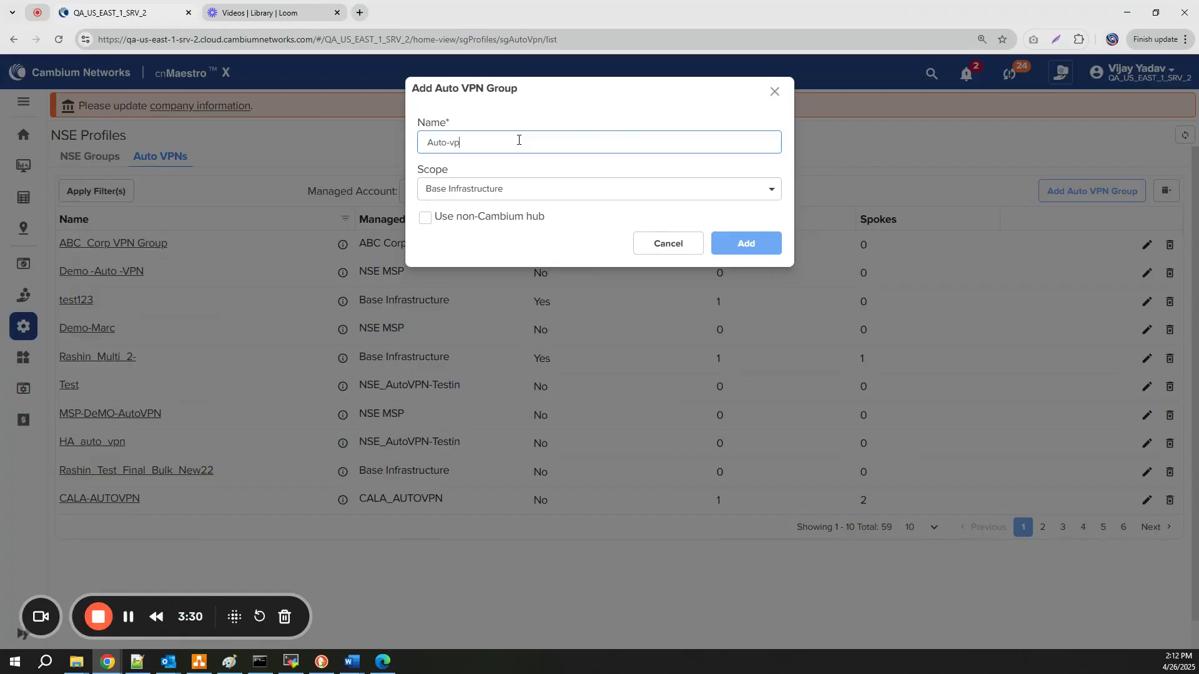
Name the group Auto-vpn-demo, scope it to NSE MSP, add it, and open its configuration
type("-demo")
left_click(567, 192)
scroll(538, 275, "down", 5)
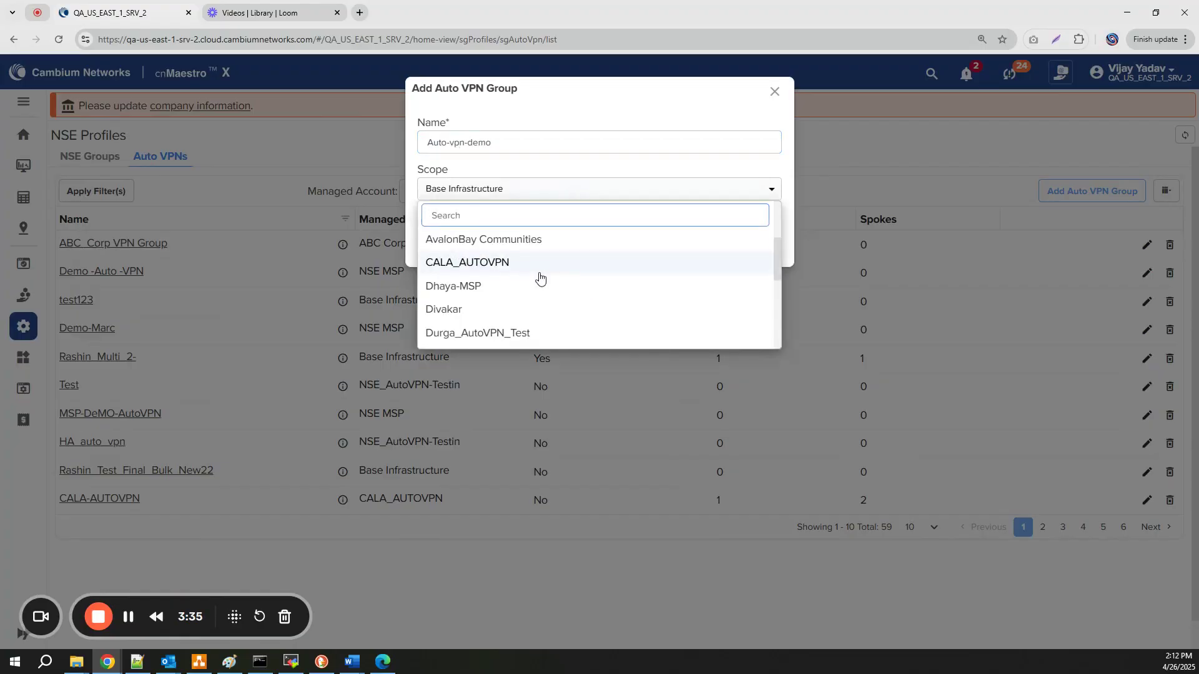
scroll(538, 276, "down", 5)
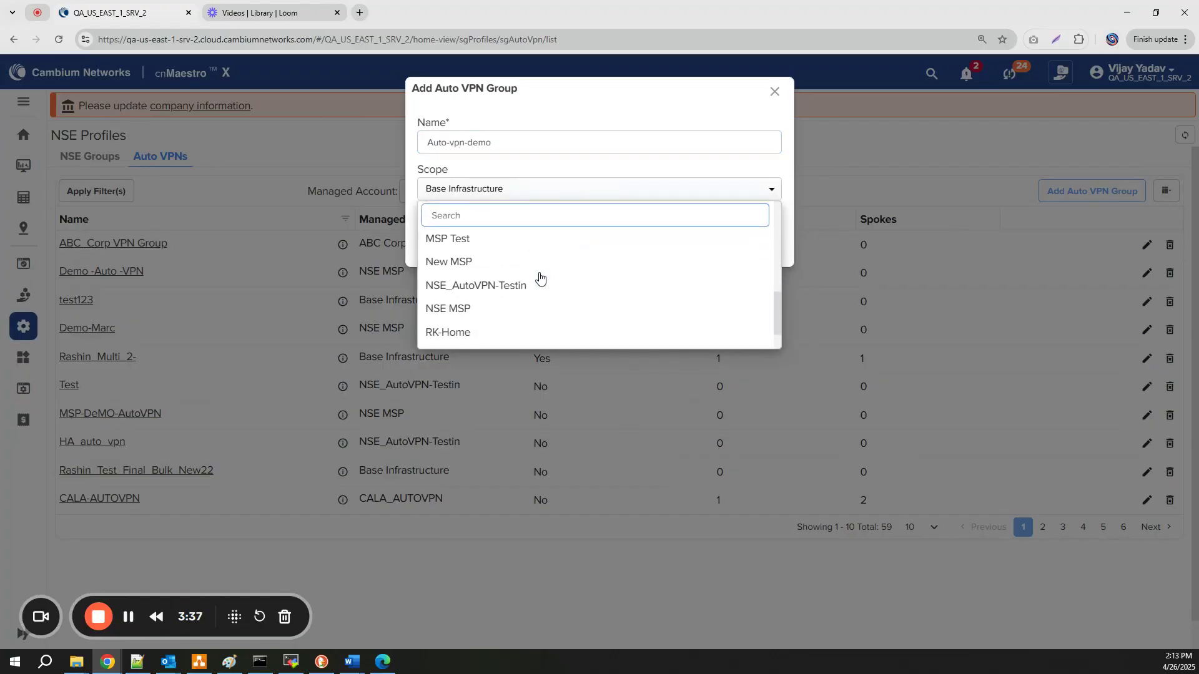
left_click(493, 315)
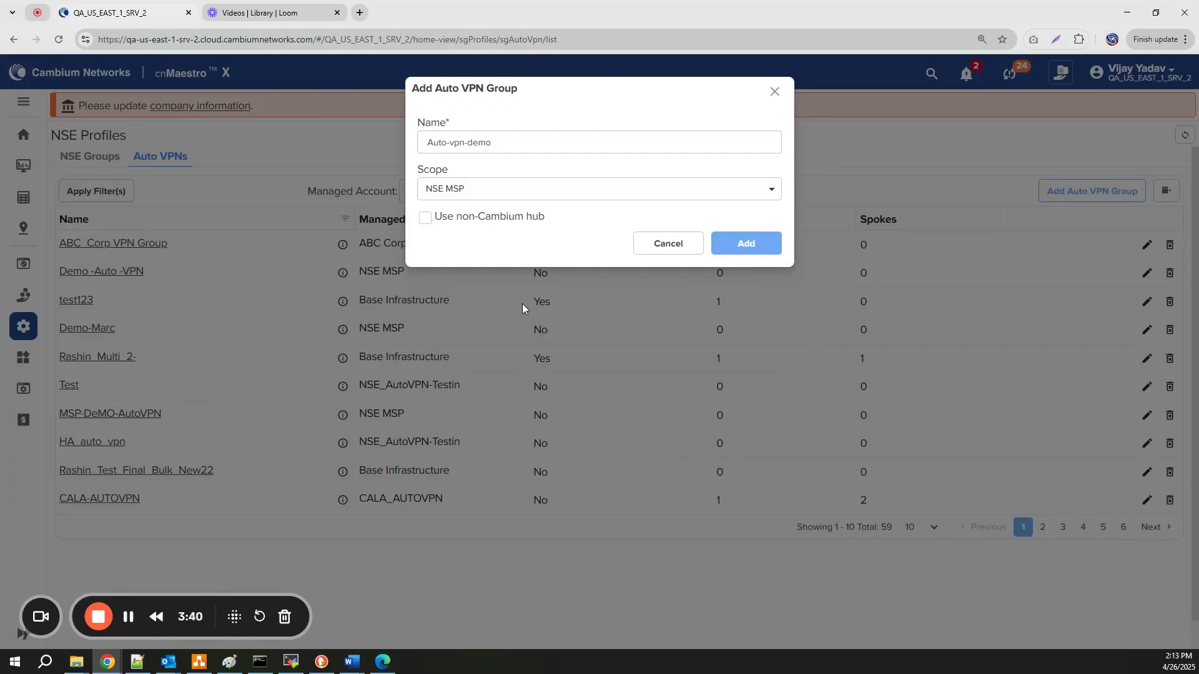
left_click(752, 244)
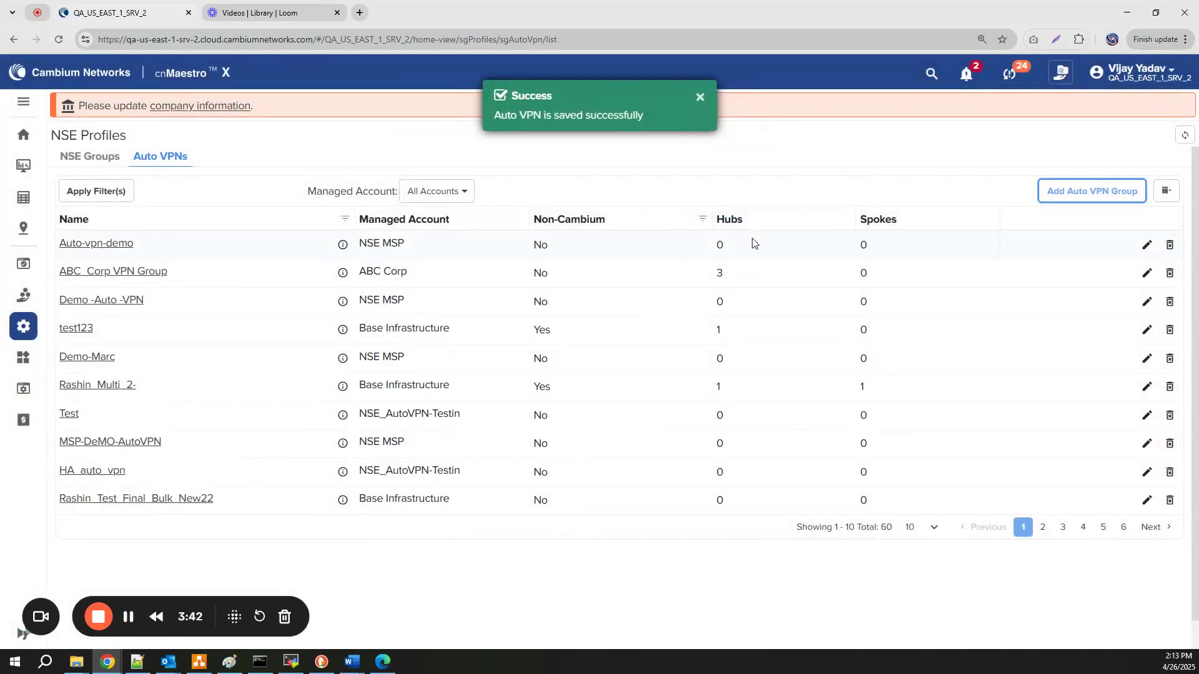
left_click(102, 248)
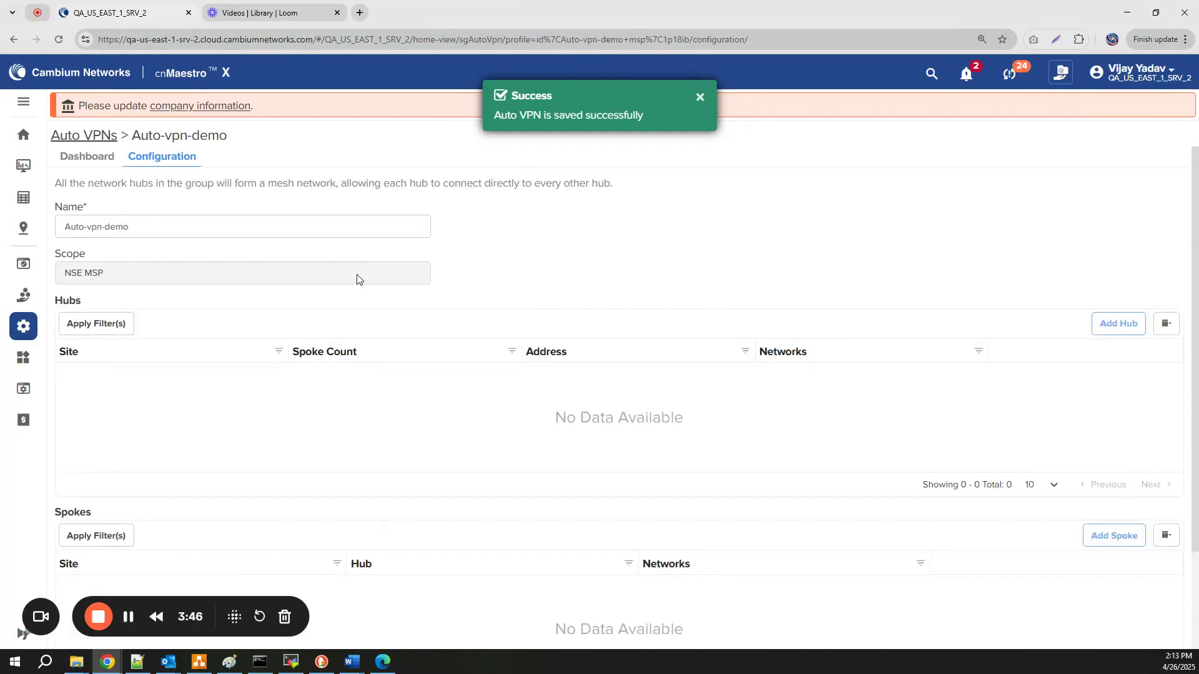
Start a new hub with site A-Cambium HQ-Chicago
left_click(1117, 323)
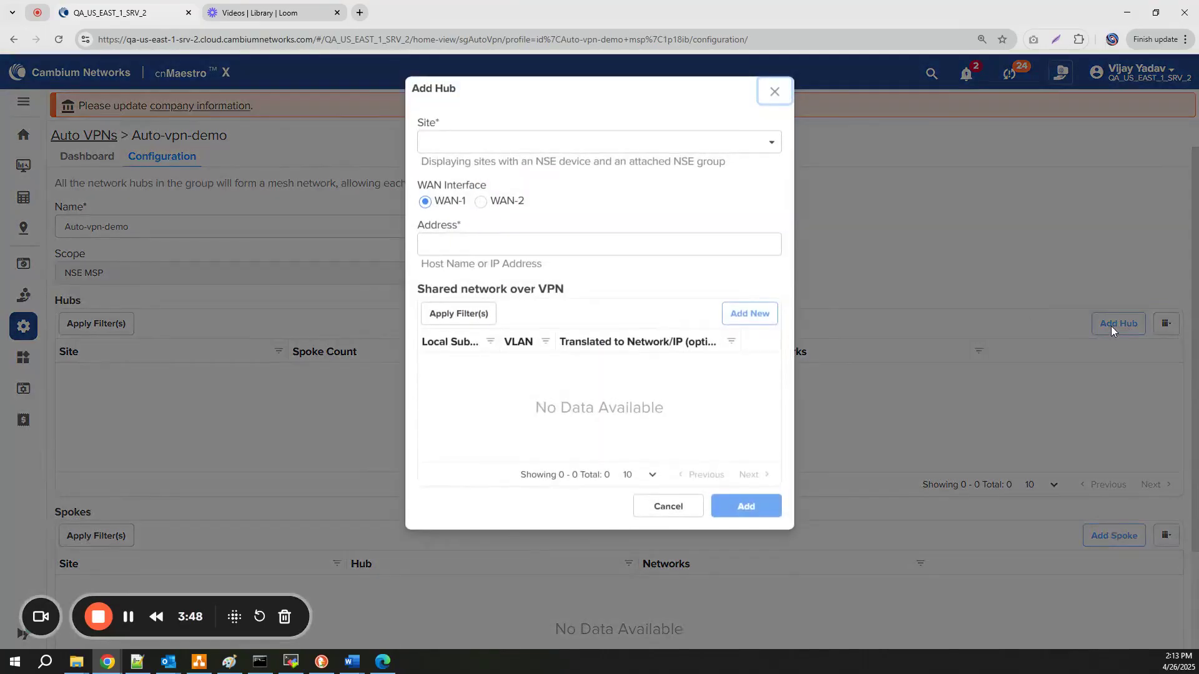
left_click(471, 145)
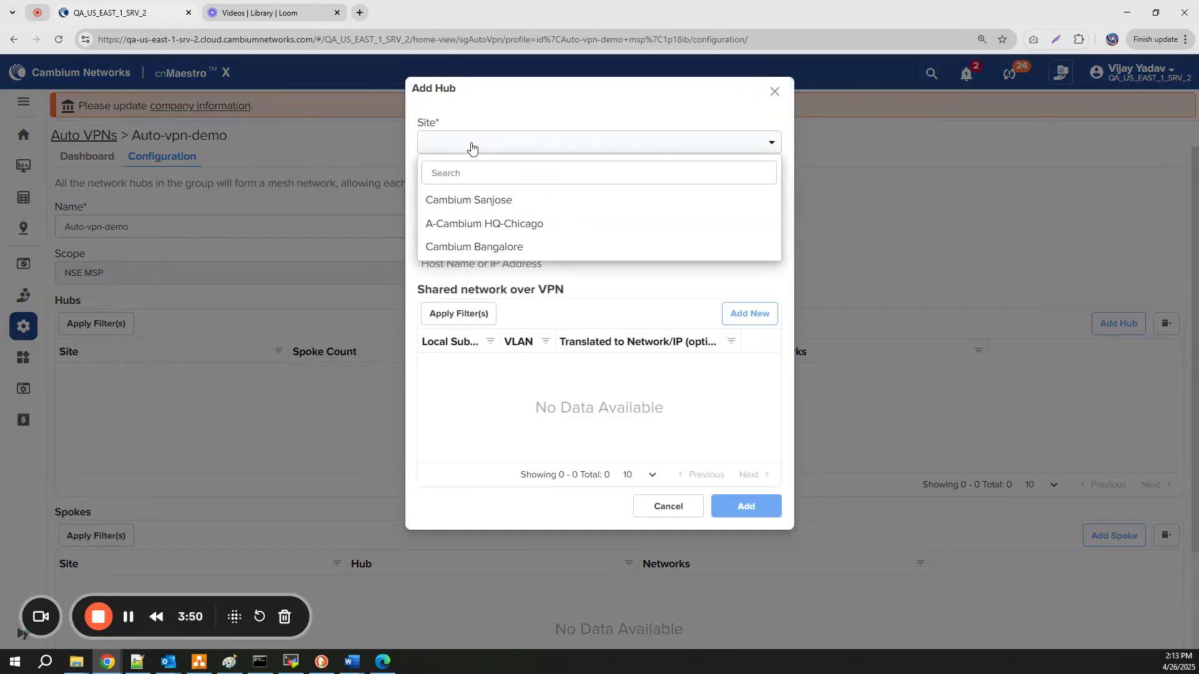
left_click(535, 226)
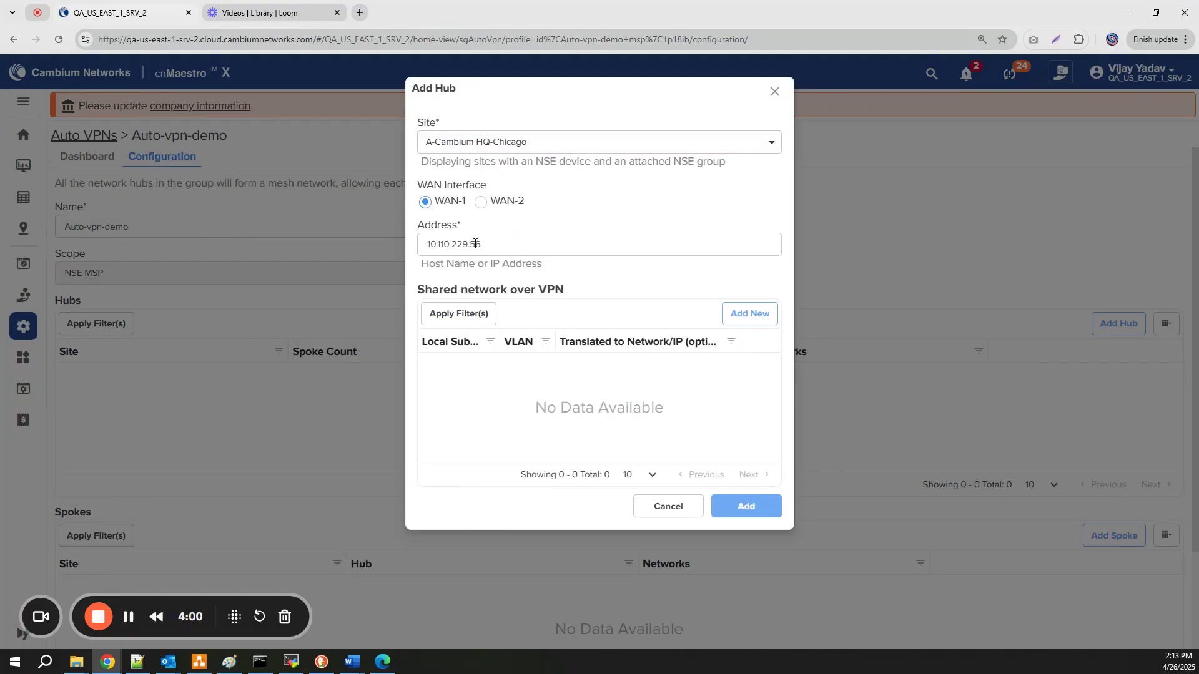
Share the hub's 172.16.10.1/24 (VLAN-10) and 172.16.20.1/24 (VLAN-20) subnets
left_click(756, 313)
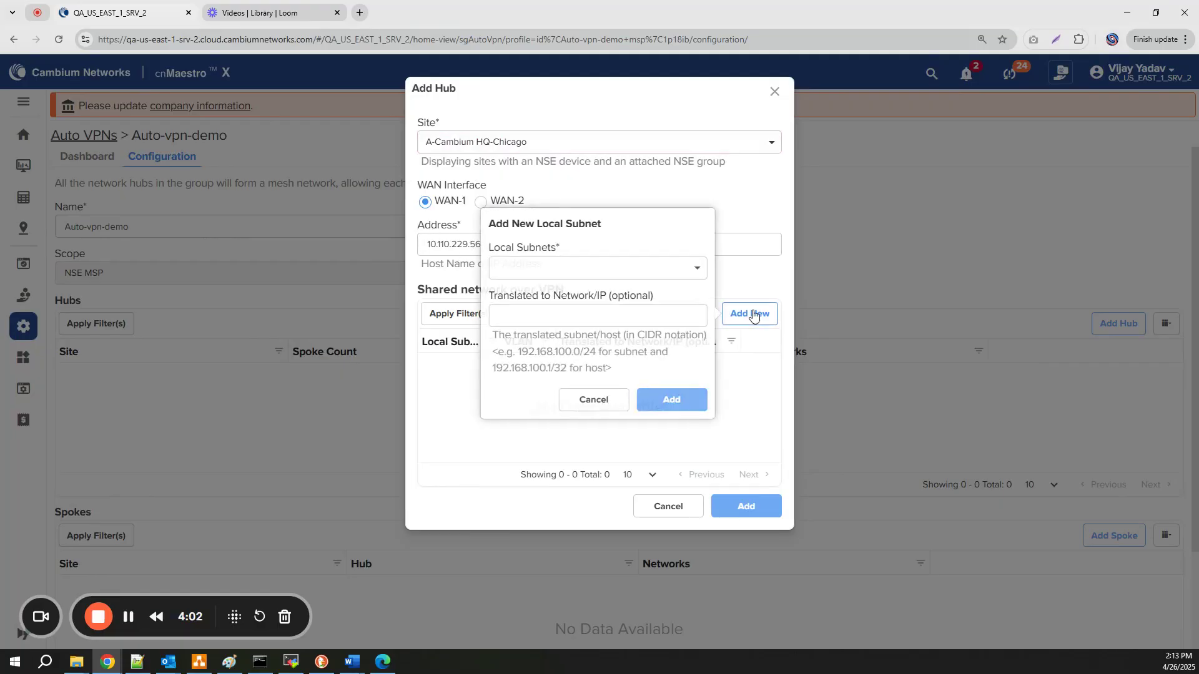
left_click(582, 270)
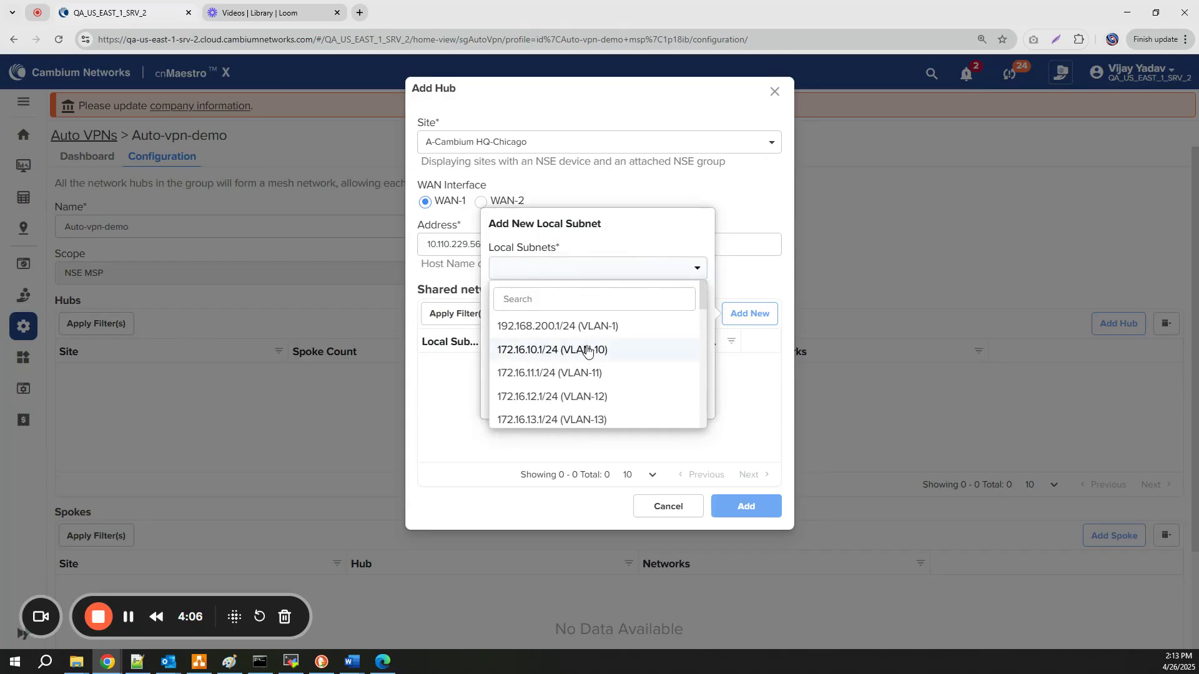
left_click(586, 351)
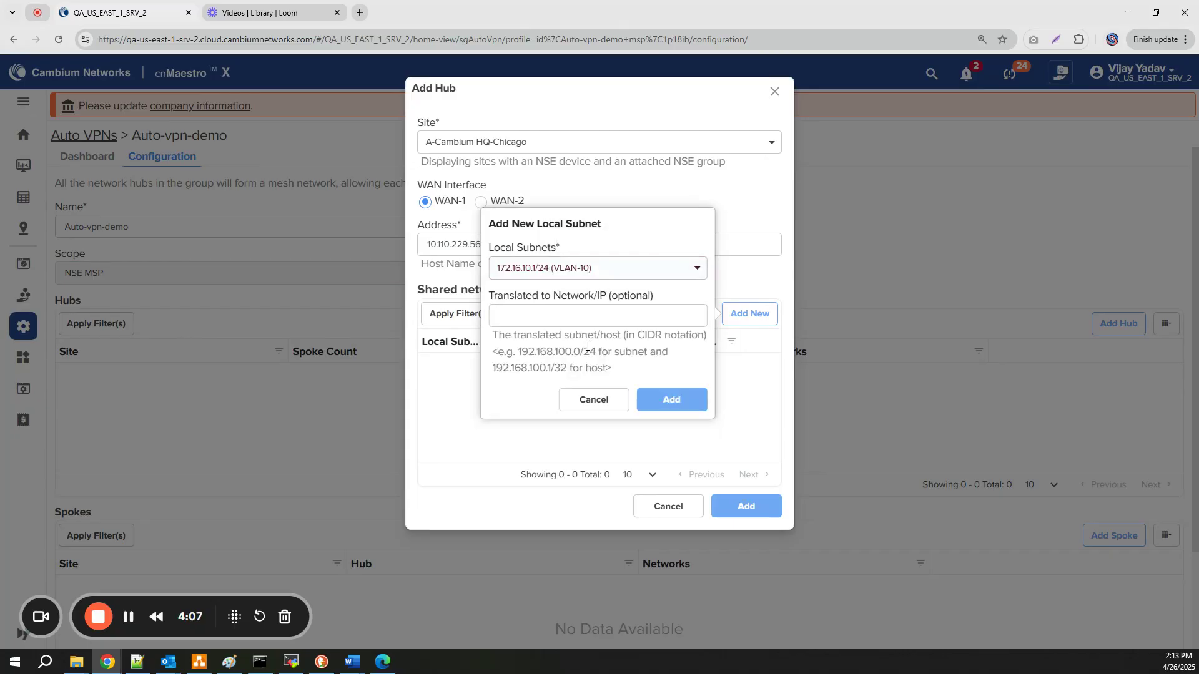
left_click(674, 403)
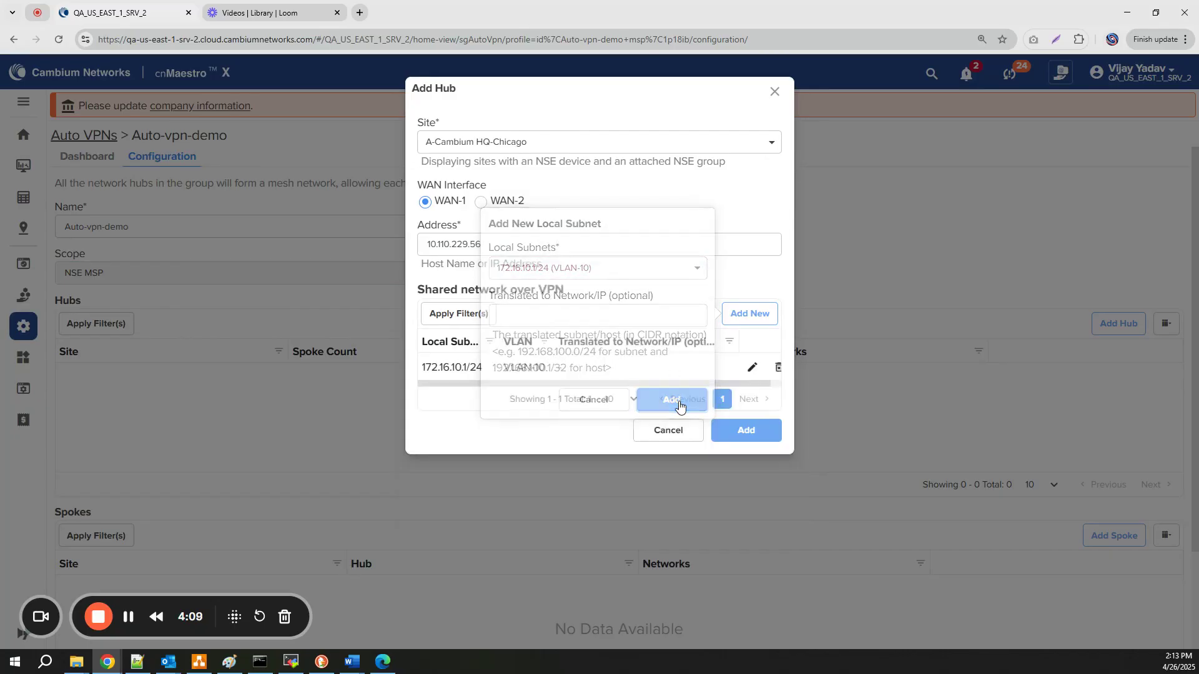
left_click(750, 314)
left_click(627, 269)
scroll(649, 325, "down", 2)
scroll(653, 330, "down", 1)
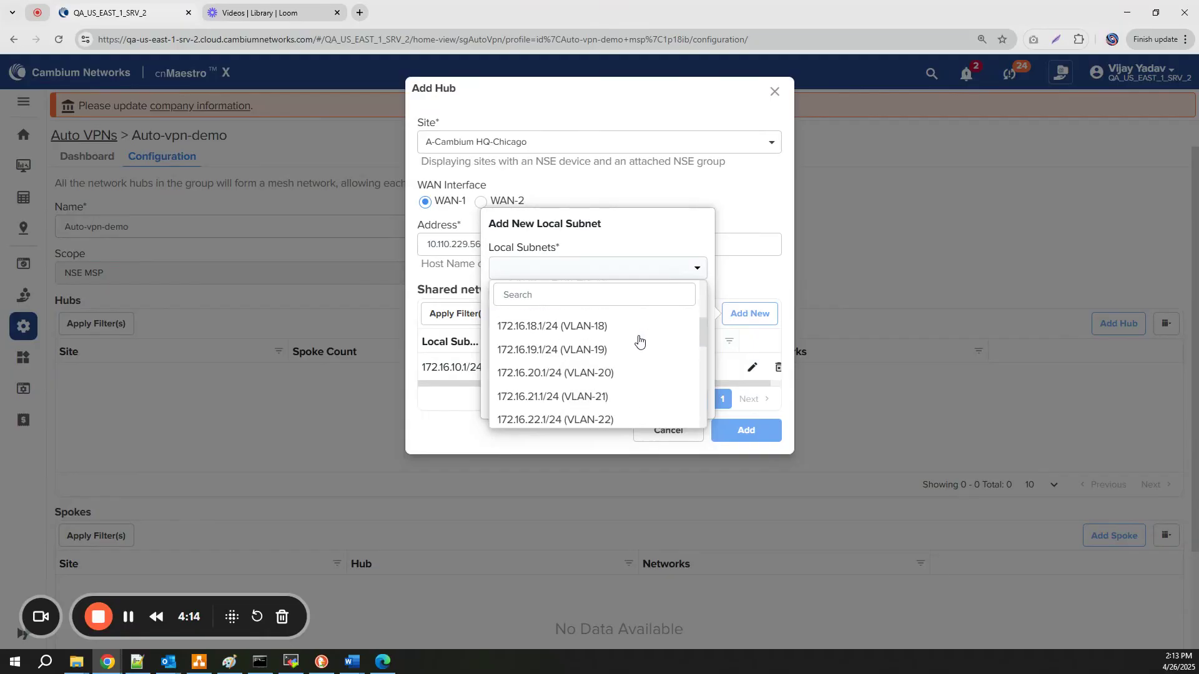
left_click(655, 372)
left_click(679, 402)
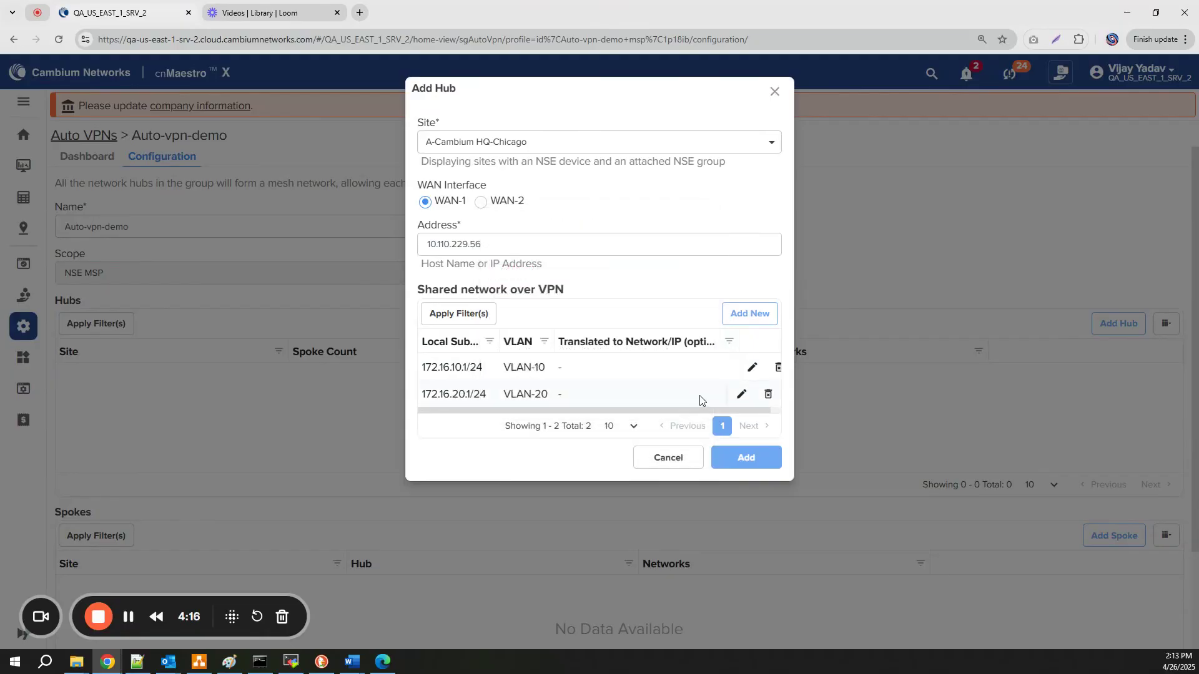
Save the Chicago hub, then start spoke Cambium Sanjose attached to hub A-Cambium HQ-Chicago
left_click(739, 460)
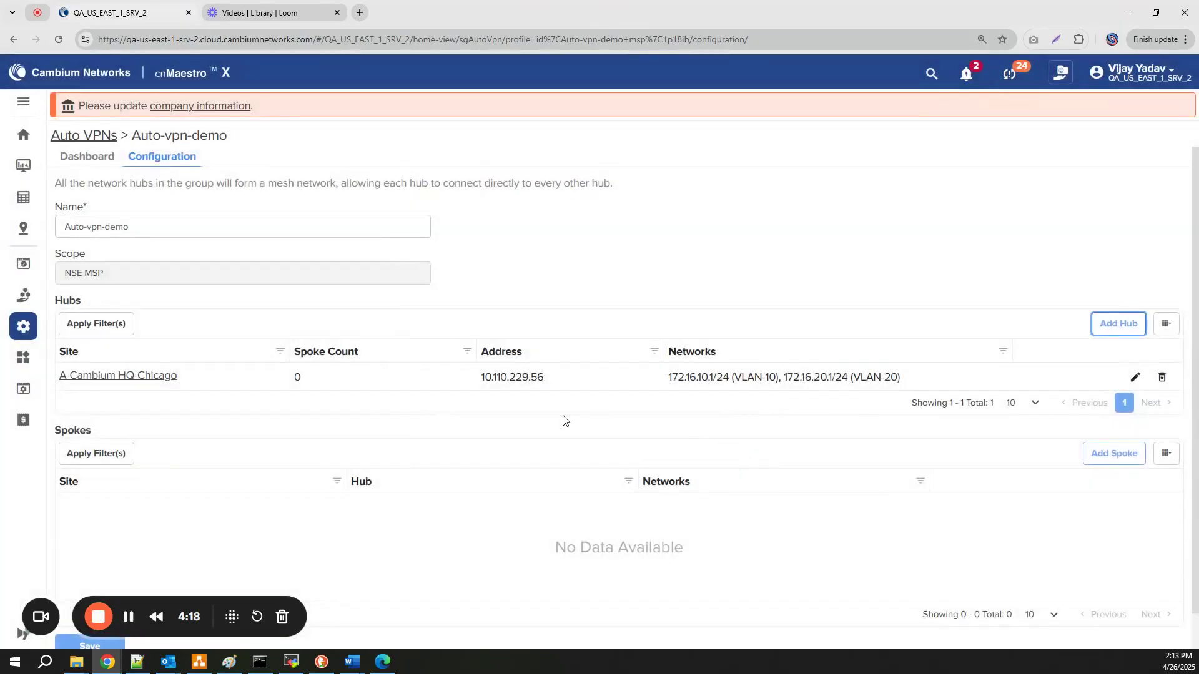
scroll(563, 420, "down", 1)
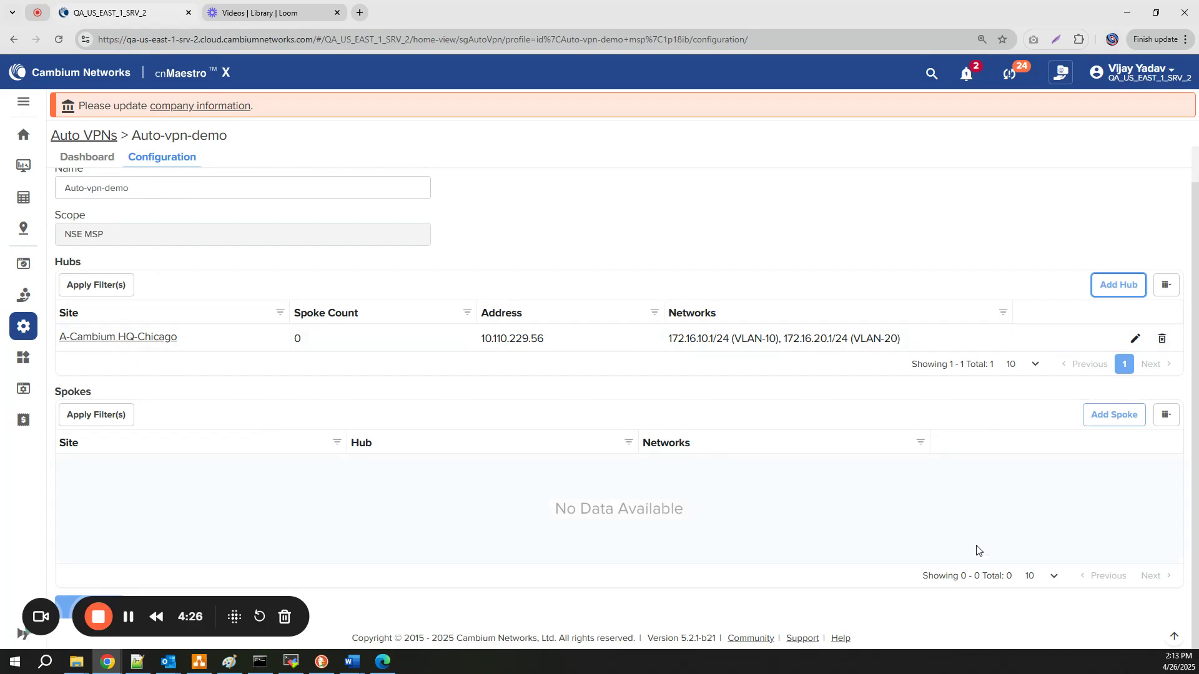
left_click(1114, 421)
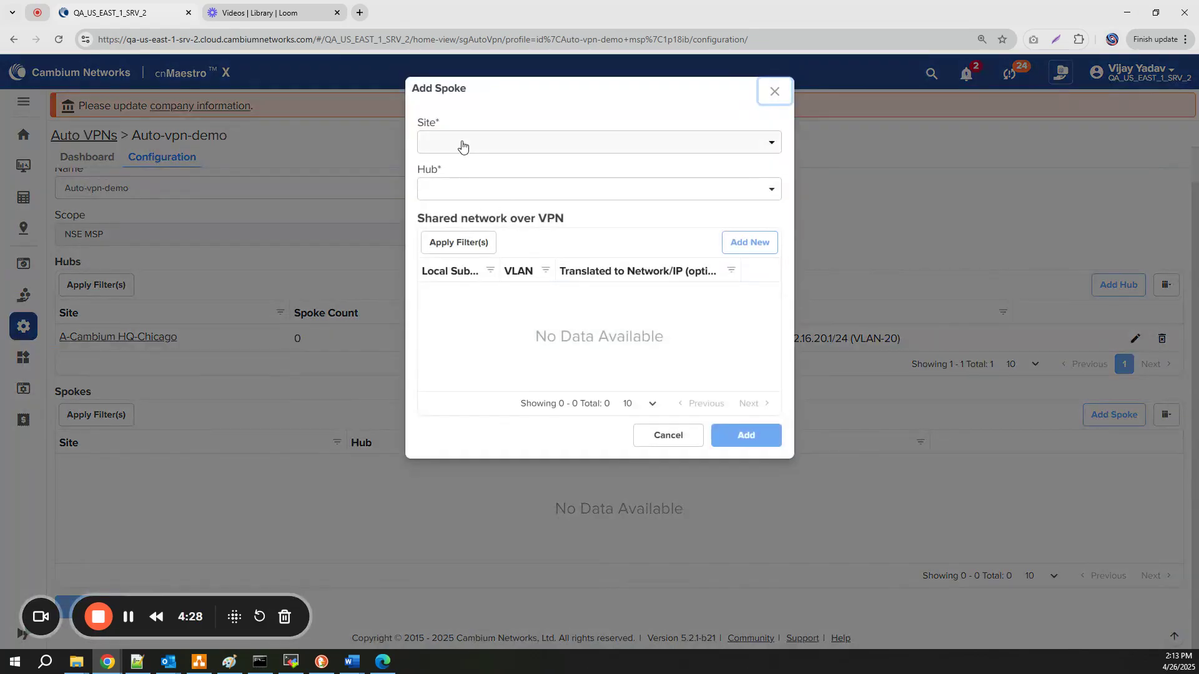
left_click(462, 145)
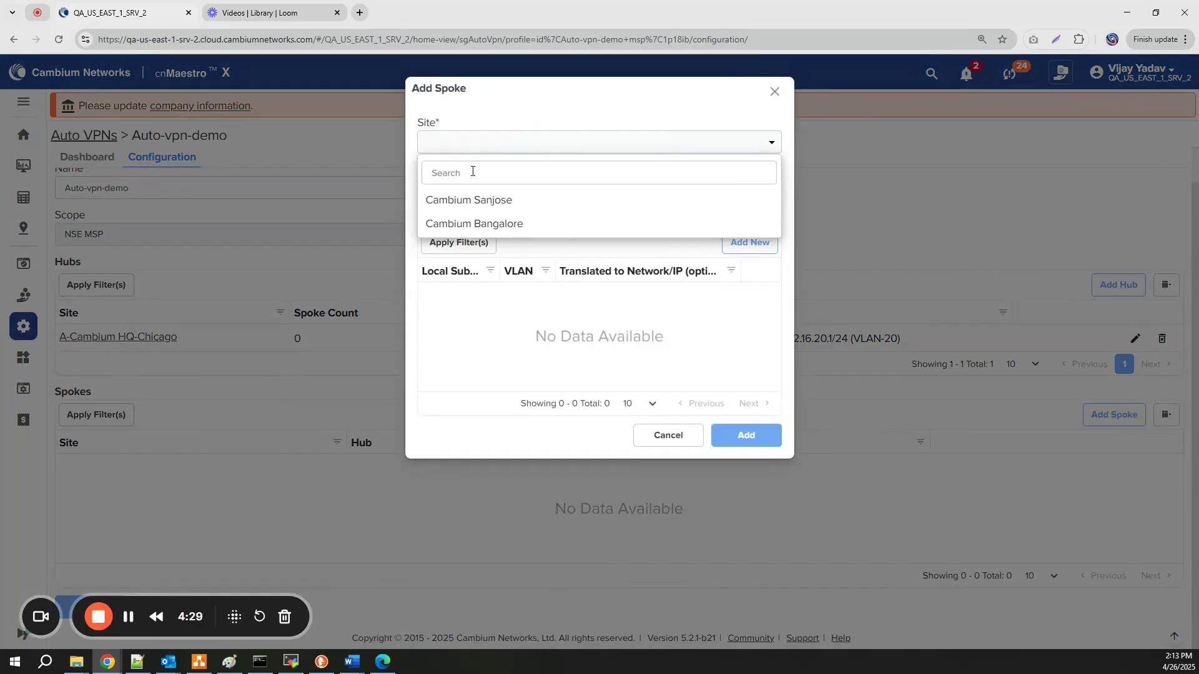
left_click(484, 201)
left_click(474, 195)
left_click(478, 256)
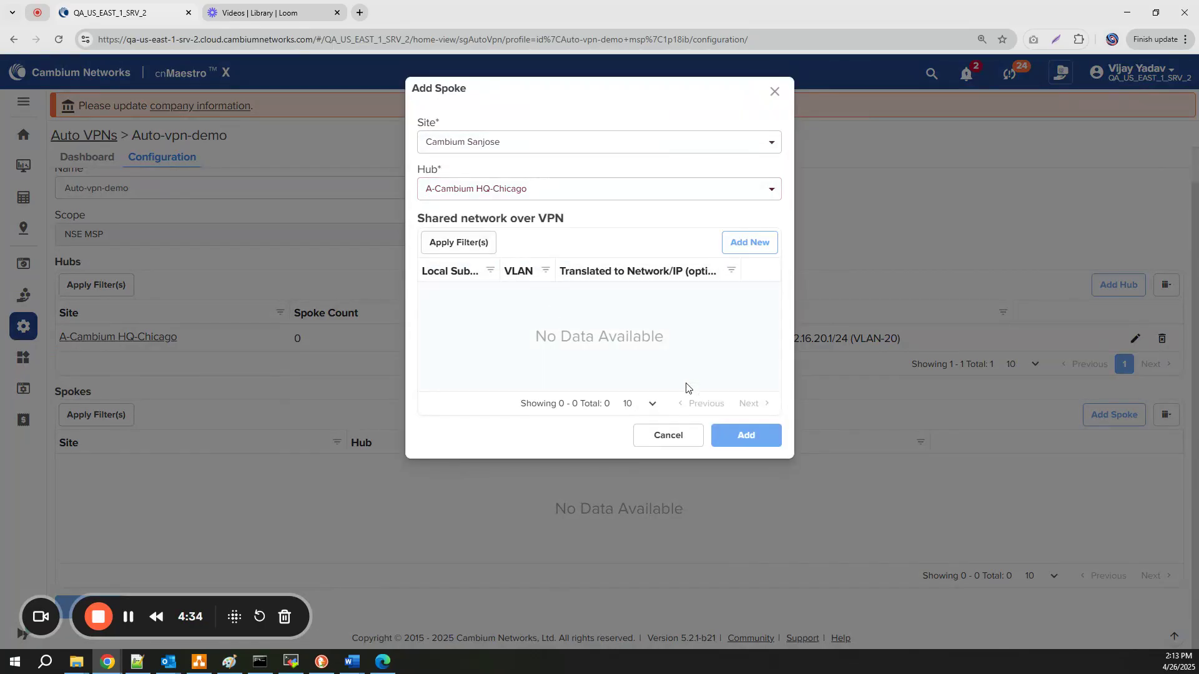
Share Sanjose's 192.168.150.1/24 (VLAN-150) and 192.168.151.1/24 (VLAN-151) subnets and save the spoke
left_click(751, 243)
left_click(553, 200)
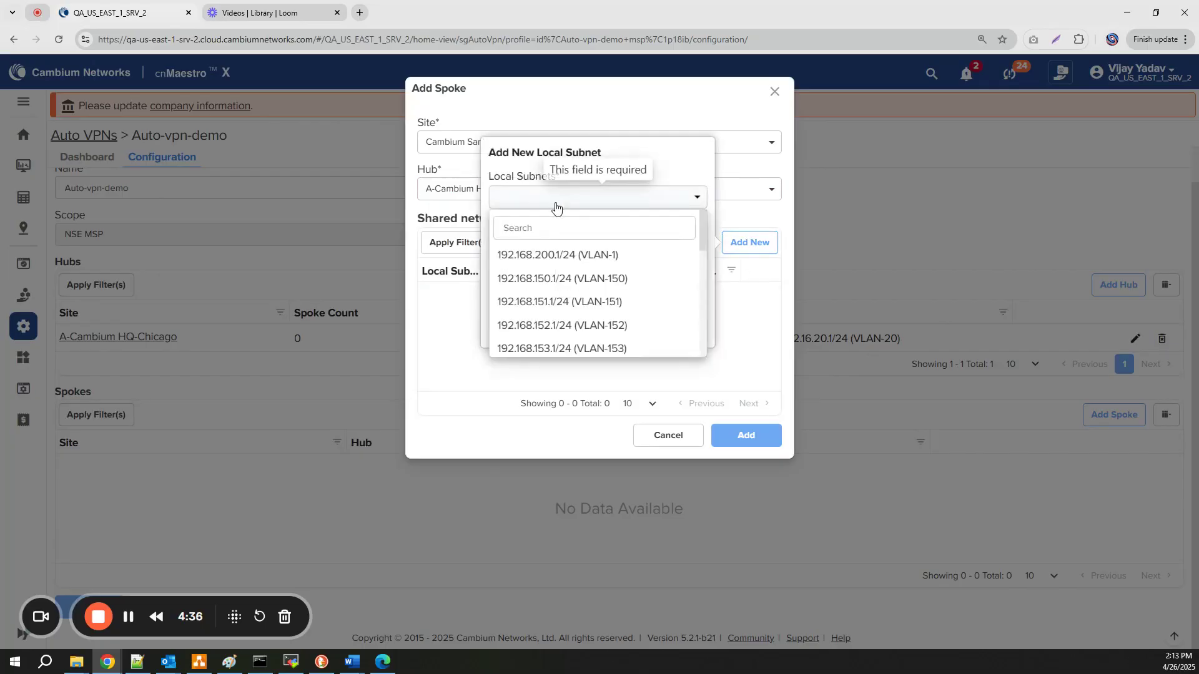
left_click(566, 278)
left_click(677, 328)
left_click(752, 244)
left_click(591, 199)
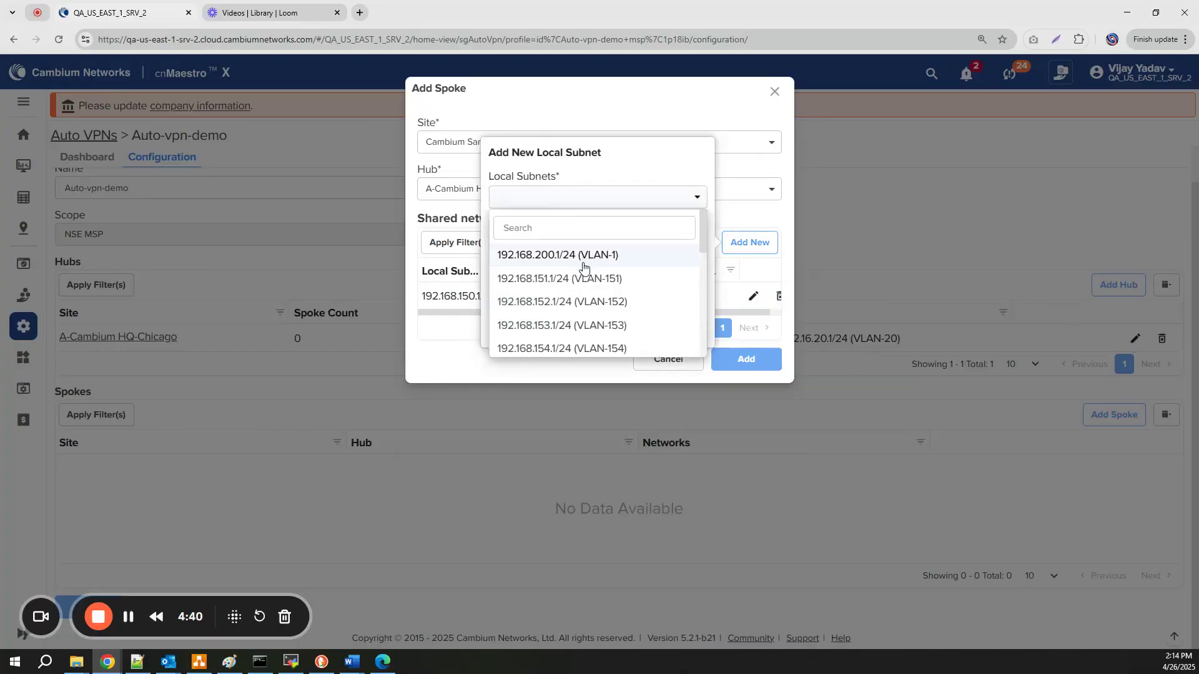
left_click(581, 278)
left_click(660, 331)
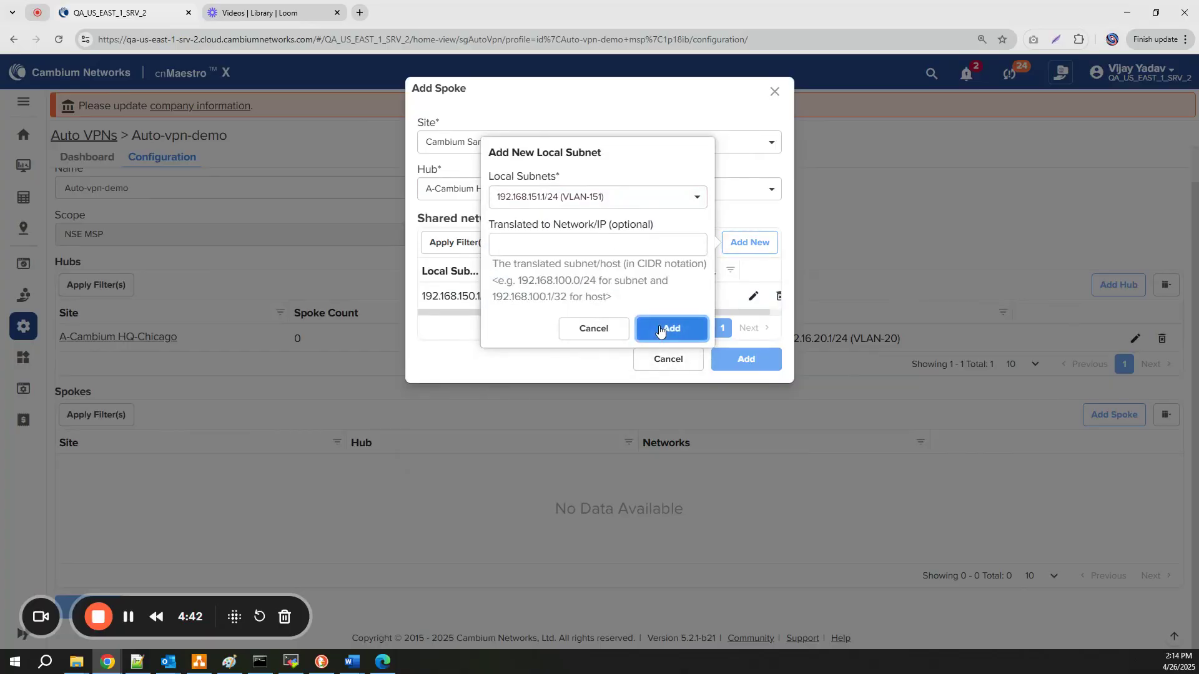
left_click(746, 394)
left_click(1116, 423)
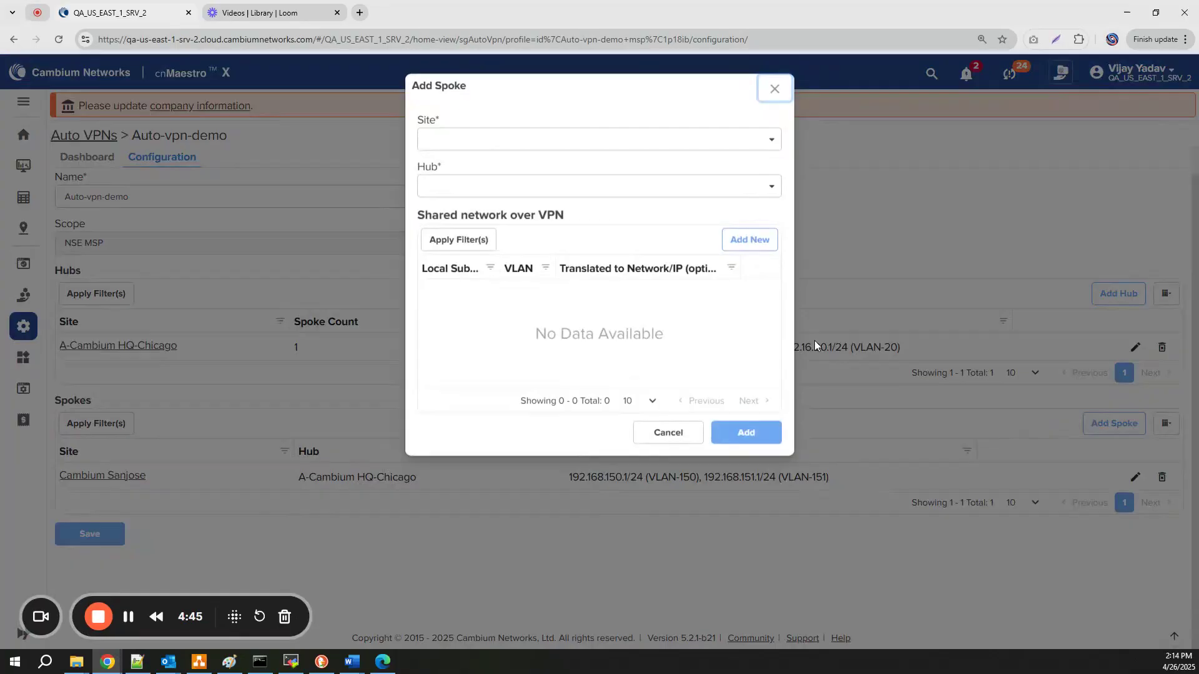
Set the new spoke's site to Cambium Bangalore on hub A-Cambium HQ-Chicago
left_click(560, 147)
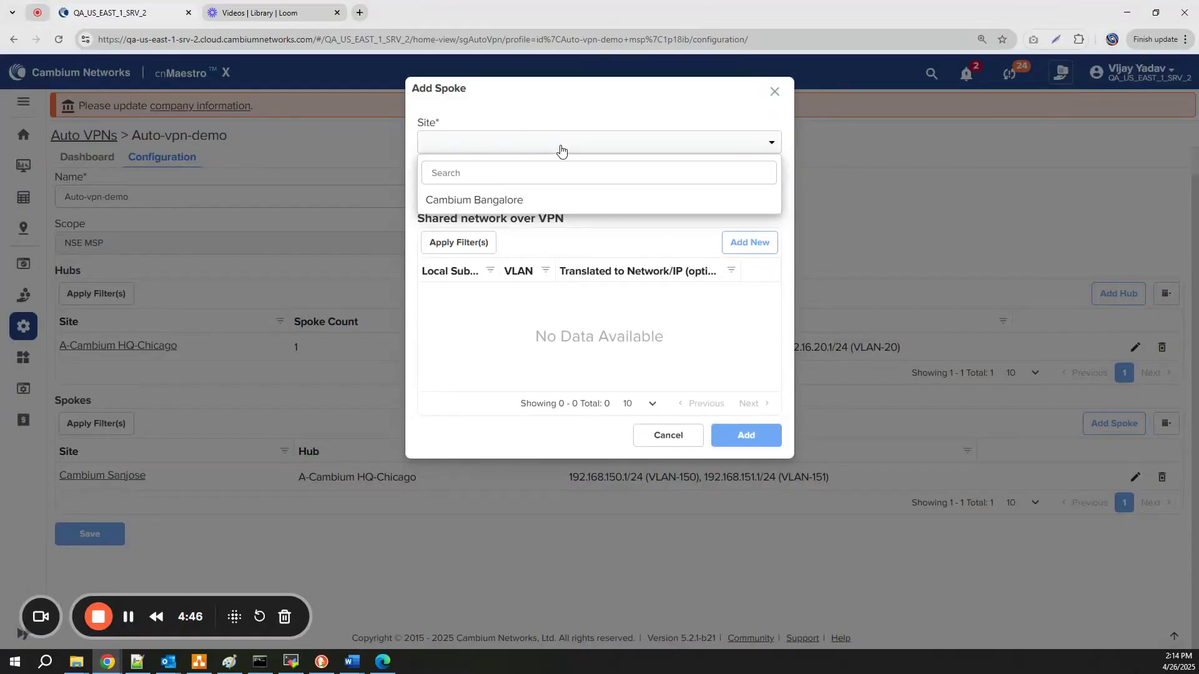
left_click(498, 201)
left_click(527, 191)
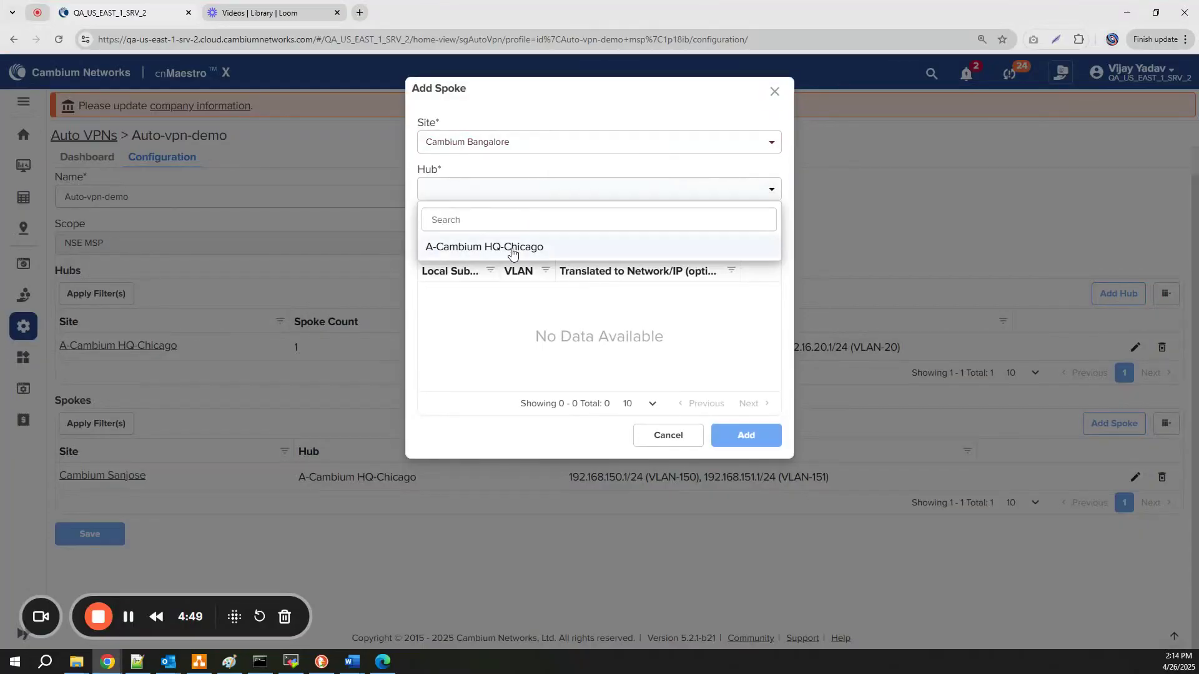
left_click(511, 250)
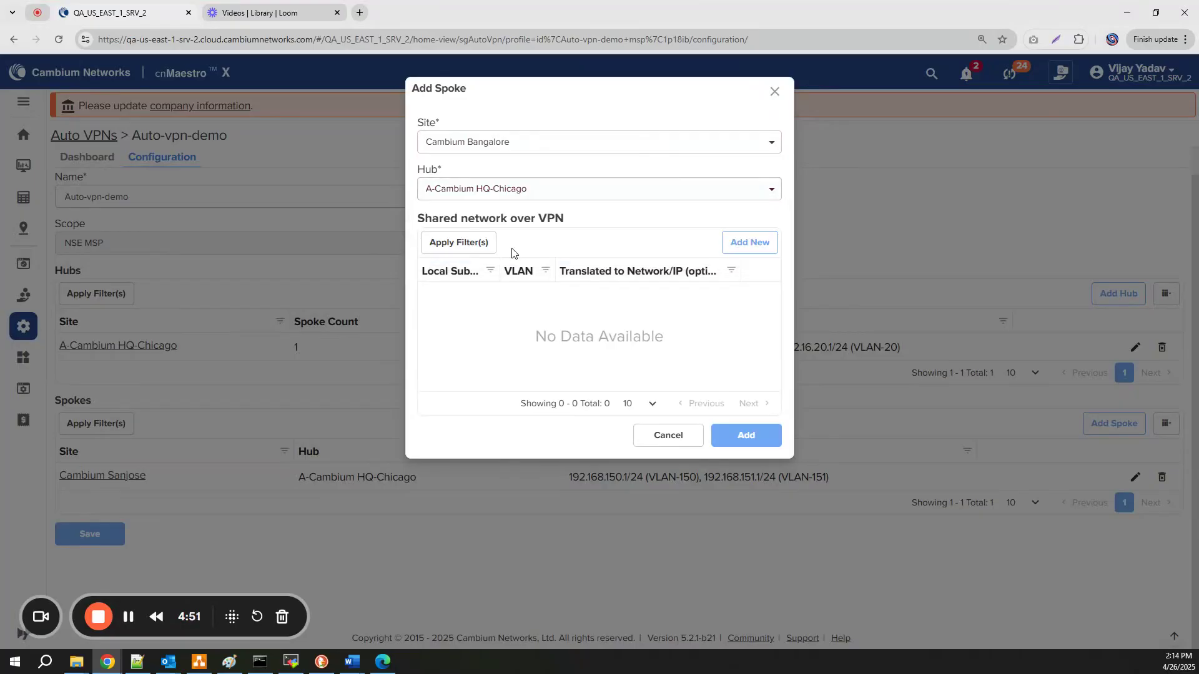
Share 192.168.10.1/24 (10) and 192.168.20.1/24 (20) and create the Bangalore spoke
left_click(751, 245)
left_click(546, 279)
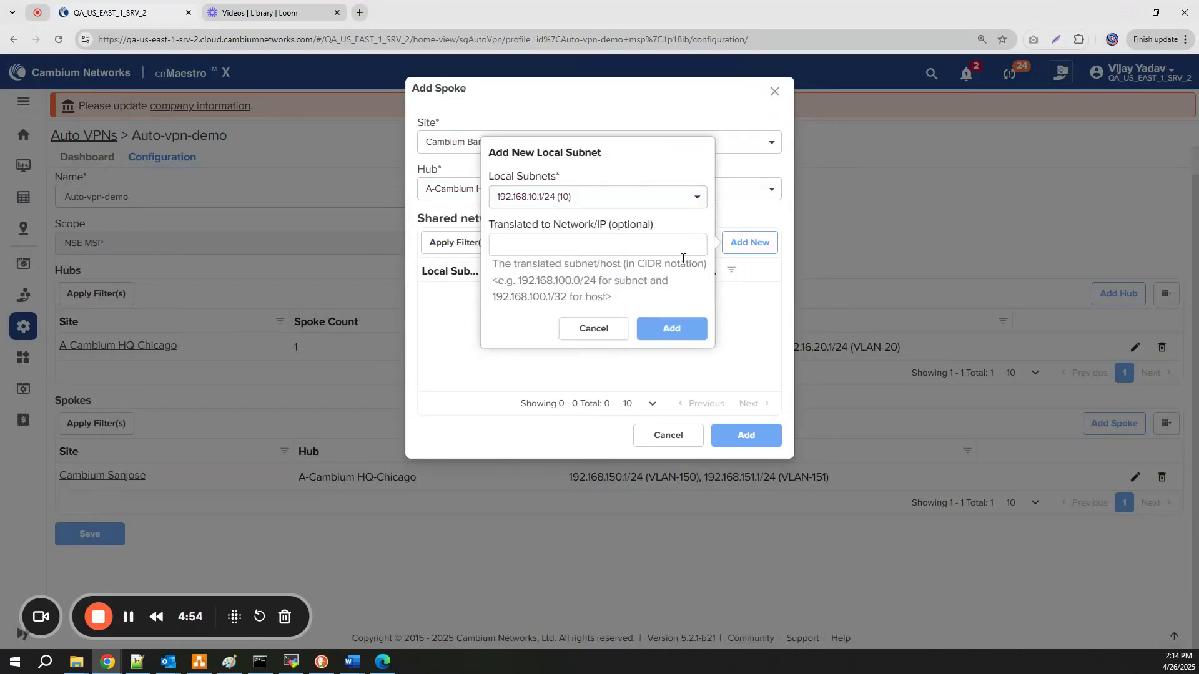
left_click(666, 344)
left_click(549, 277)
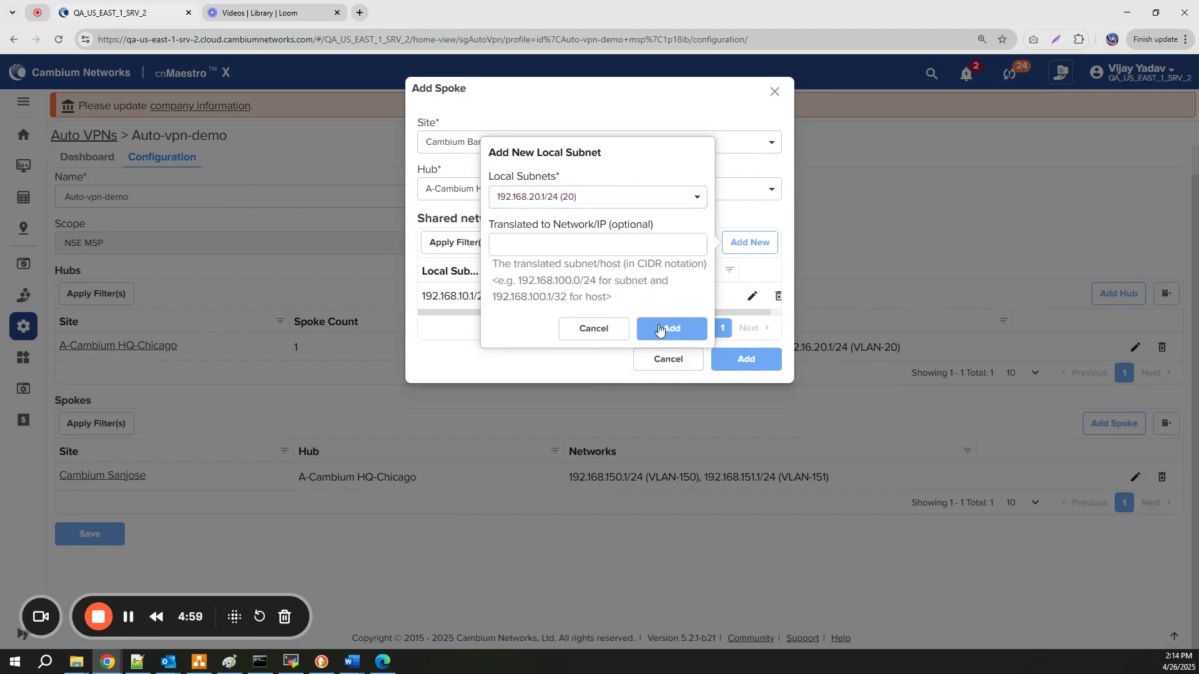
left_click(666, 327)
left_click(744, 386)
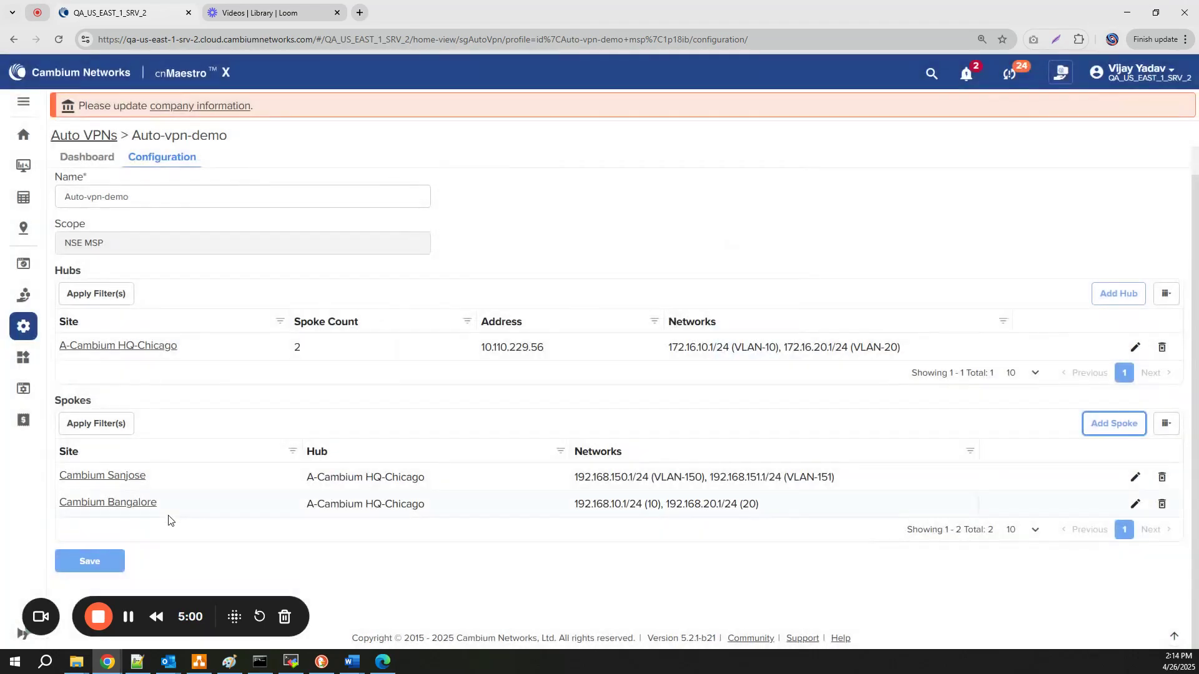
Save Auto-vpn-demo with hub A-Cambium HQ-Chicago and the Sanjose and Bangalore spokes
left_click(91, 561)
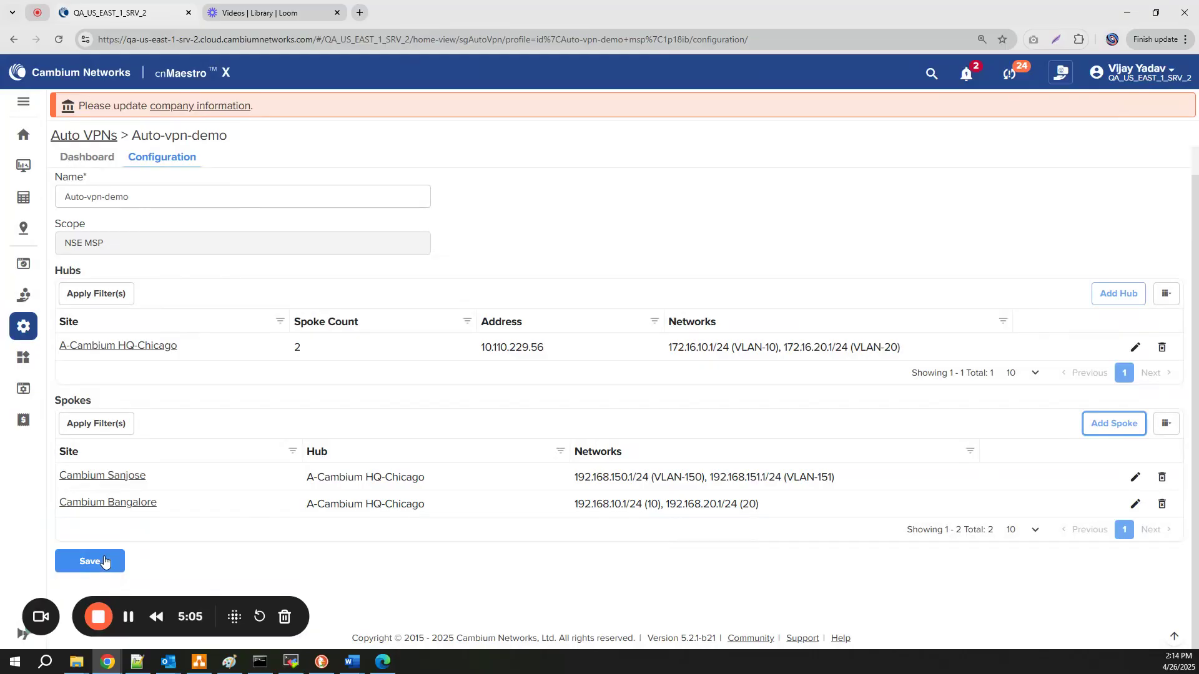
left_click(103, 561)
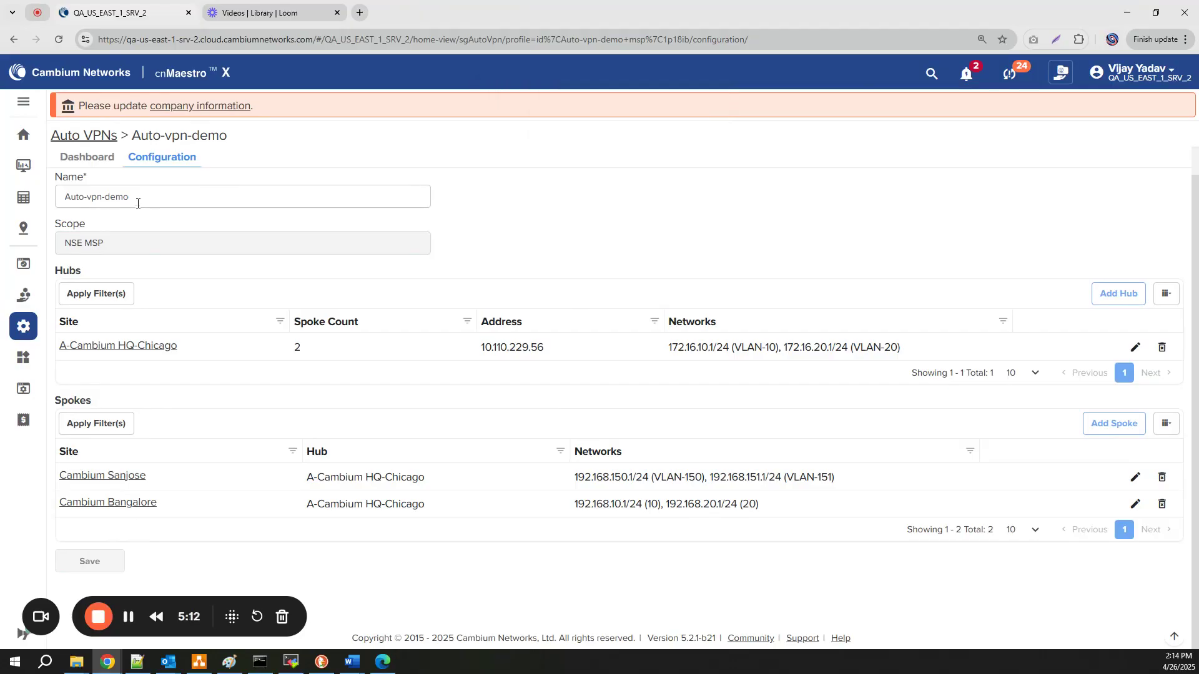
Show the Auto-vpn-demo Dashboard and highlight the Sanjose tunnel's Up status
left_click(87, 157)
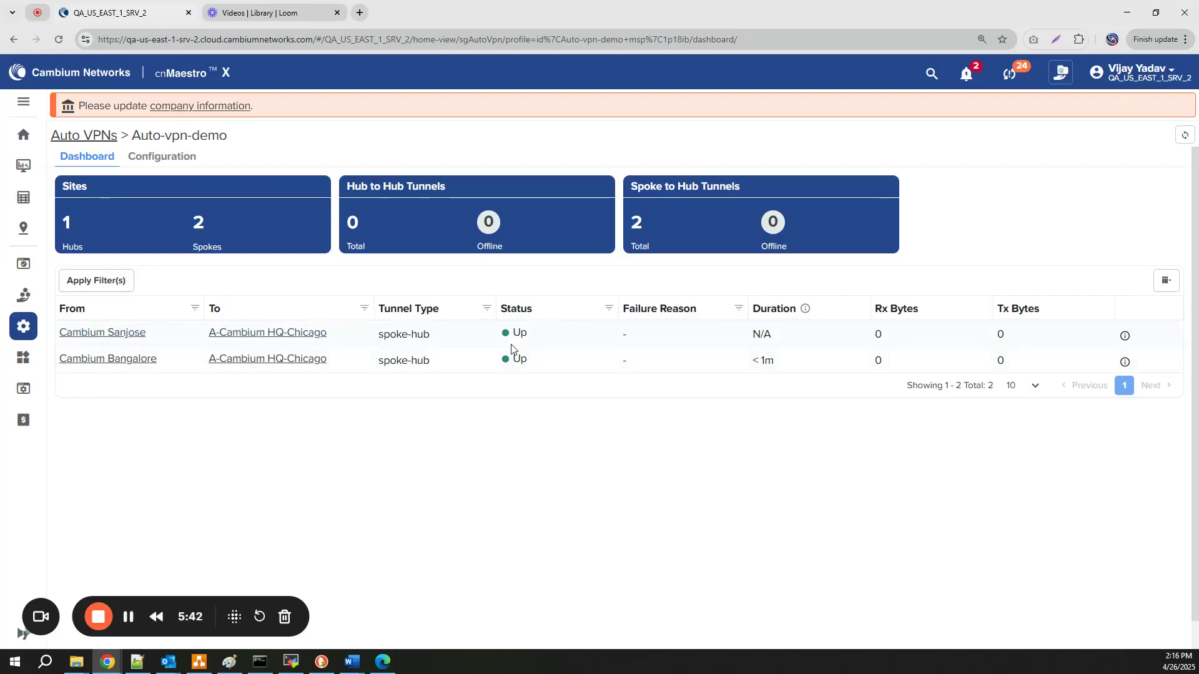
left_click_drag(537, 336, 503, 337)
Review Cambium Sanjose's Established tunnel, then show NSE-701038-Bangalore's VPN sites
left_click(122, 333)
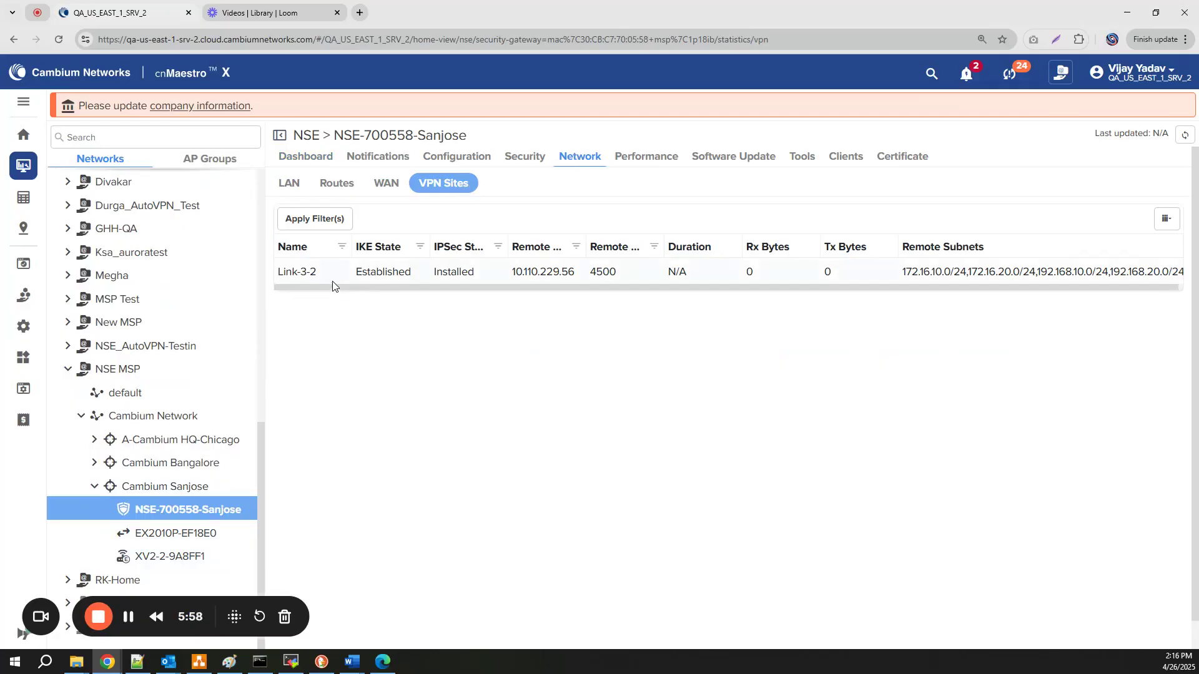
left_click_drag(349, 279, 474, 274)
left_click_drag(668, 286, 877, 288)
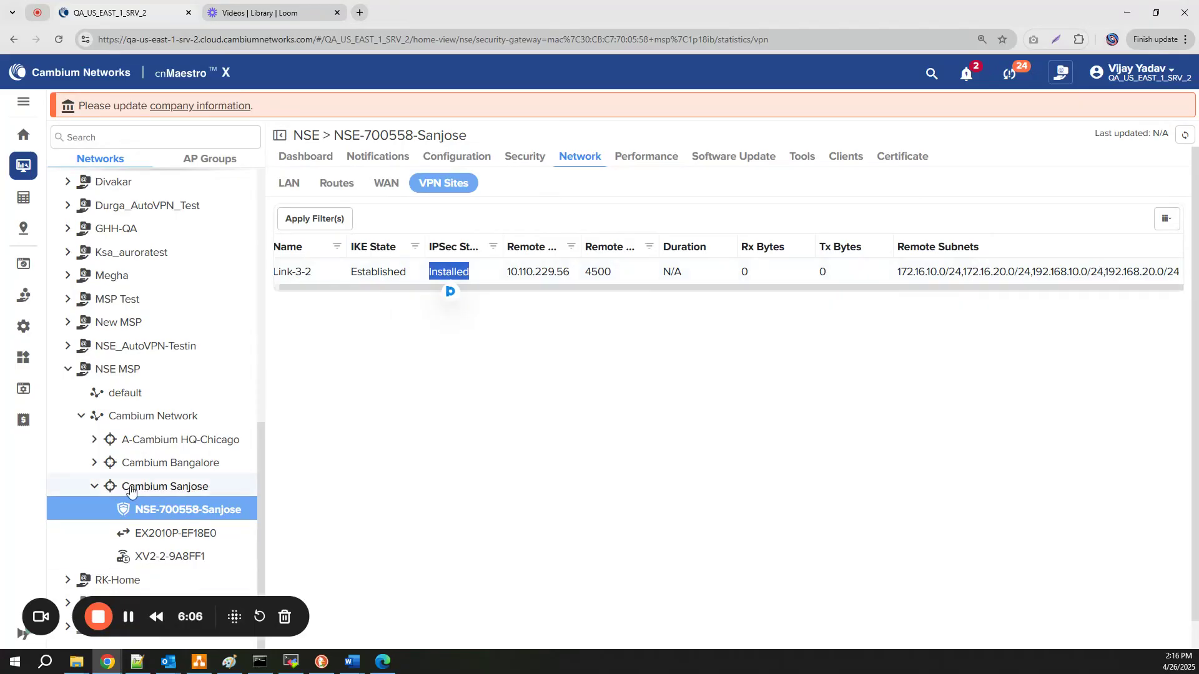
left_click(94, 462)
left_click(167, 487)
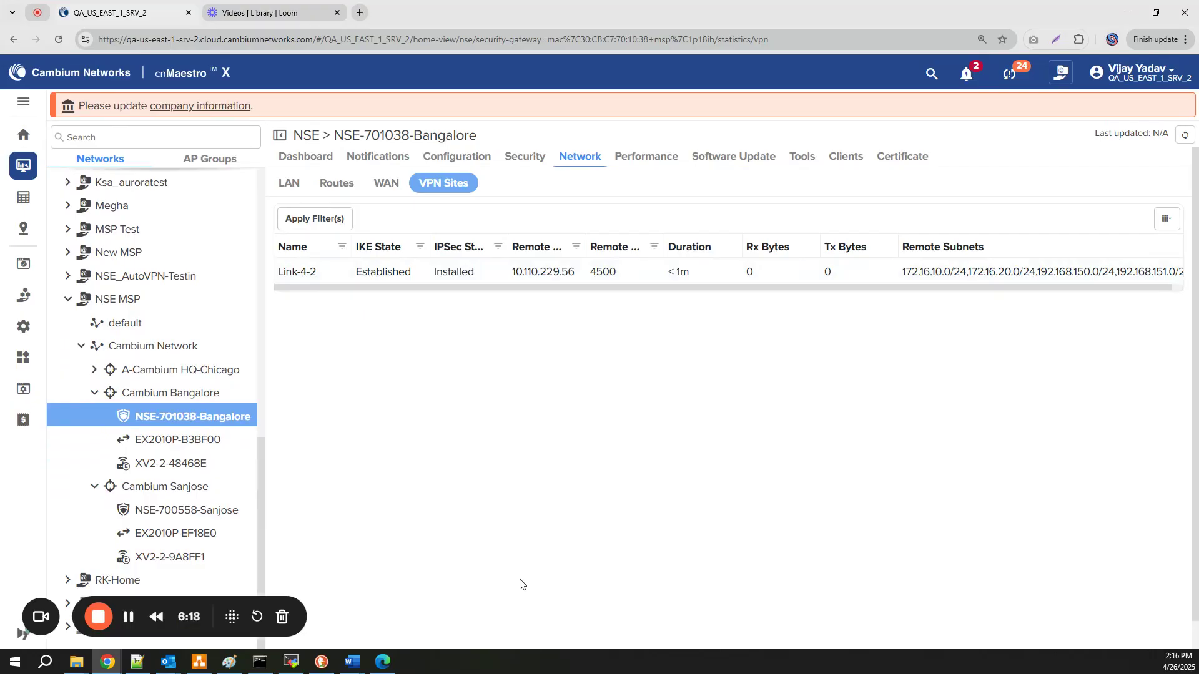
From the Bangalore gateway's Remote CLI, ping 172.16.10.1 and 172.16.20.1
left_click(801, 157)
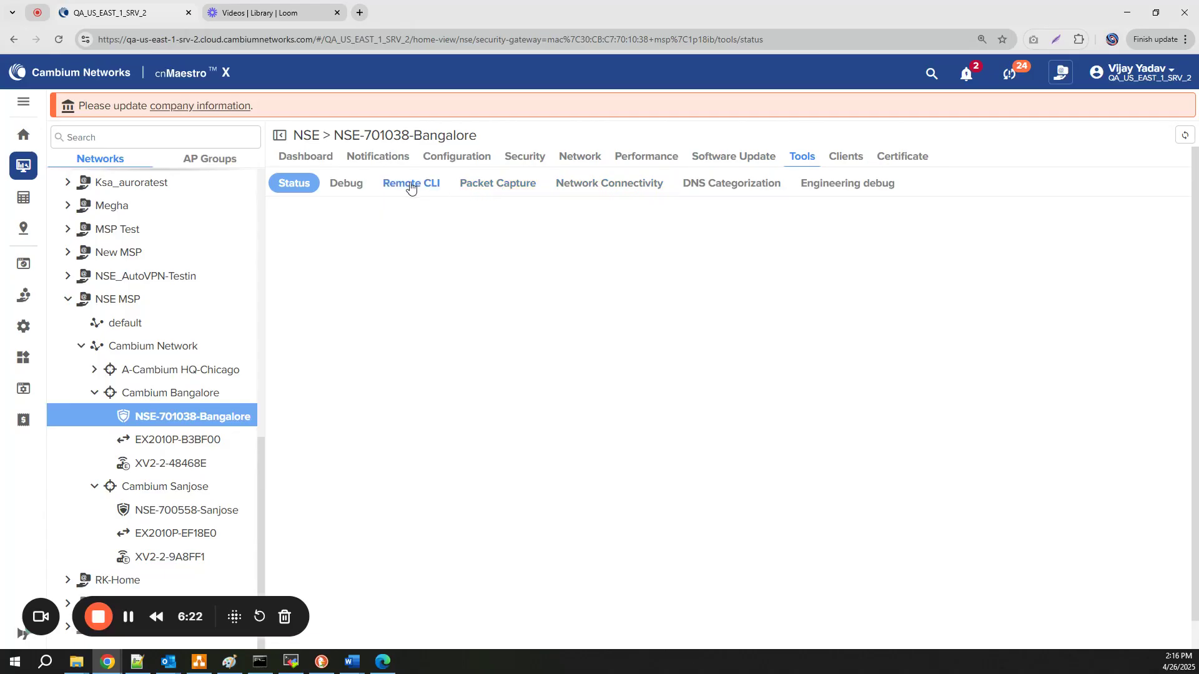
left_click(411, 184)
left_click(389, 233)
mouse_move(190, 428)
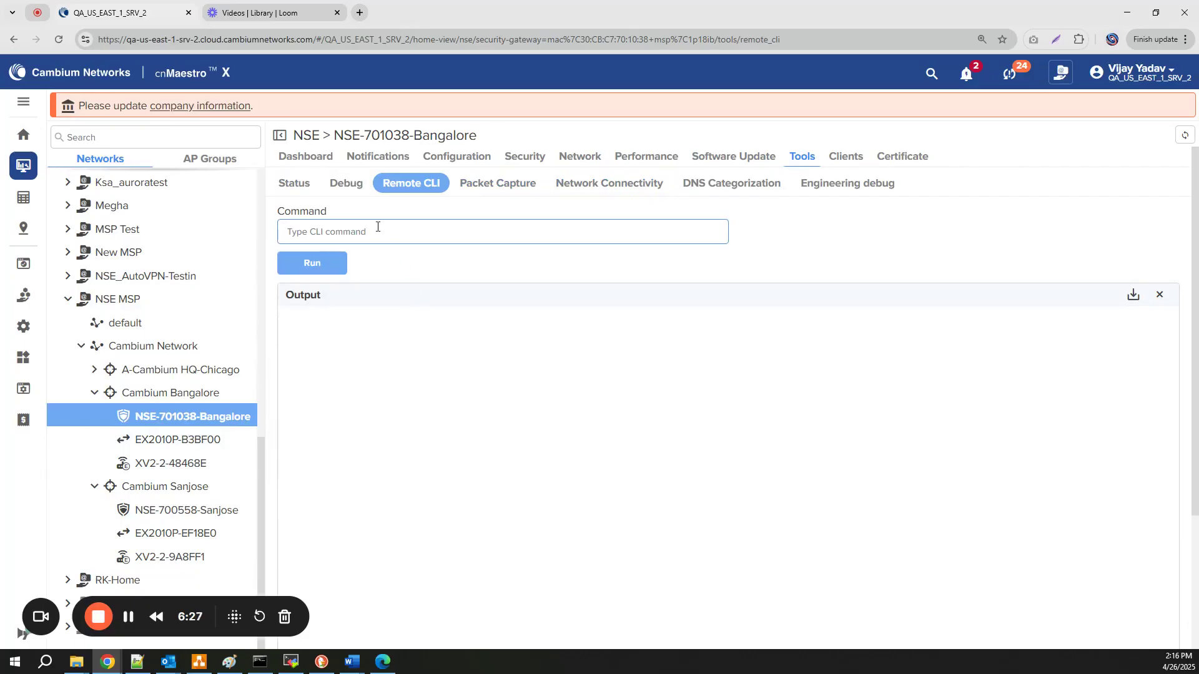
type("ping 172.16.10.1")
key("Return")
type("ping")
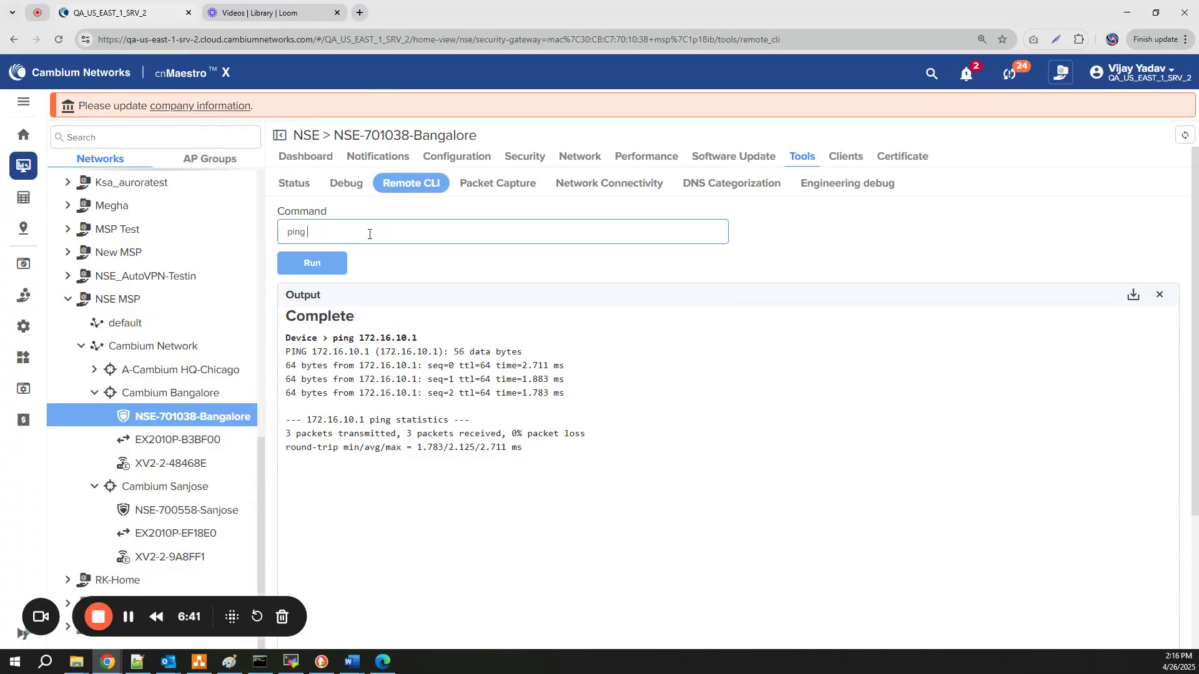
type(" 172.16.20.1")
key("Return")
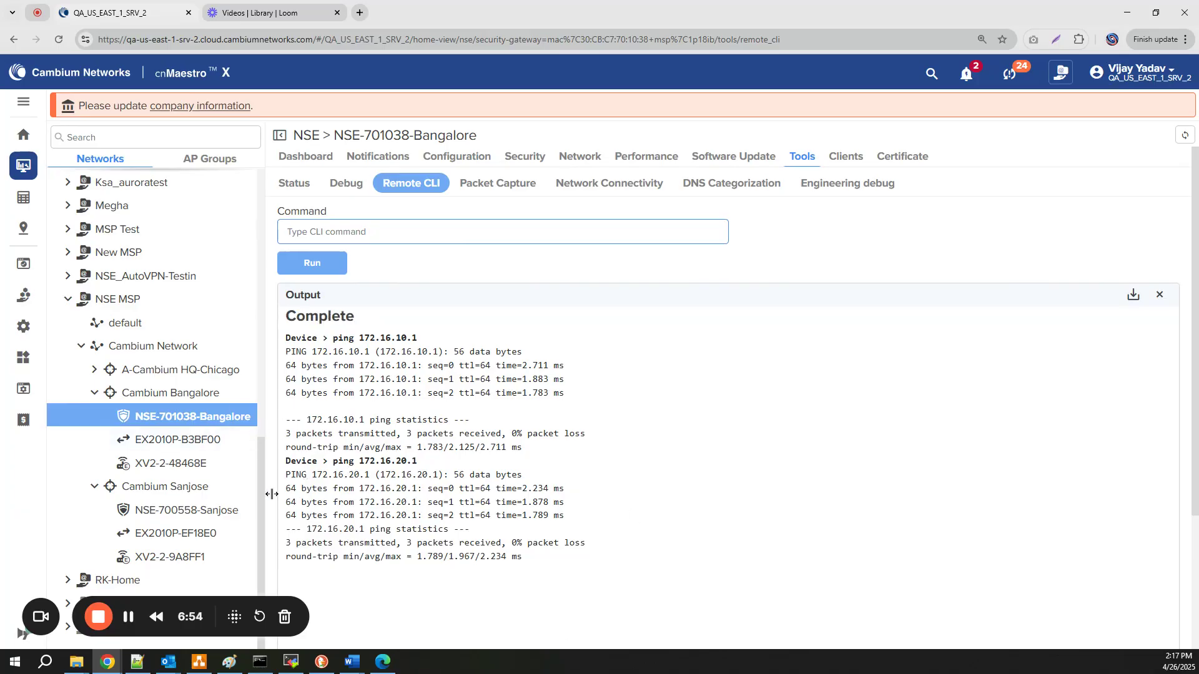
mouse_move(216, 401)
Ping 192.168.150.1 from the Bangalore Remote CLI and check the output
left_click(355, 232)
type("ing")
key("BackSpace")
key("BackSpace")
key("BackSpace")
key("BackSpace")
type("ping 192.168")
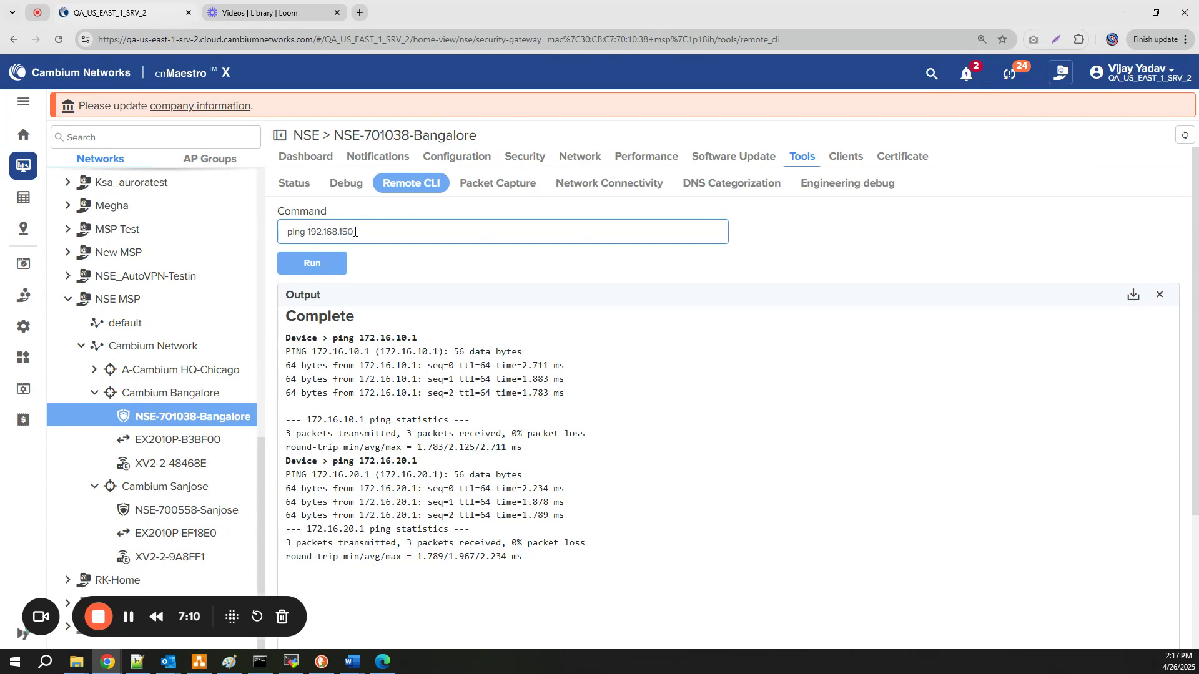
type(".1")
key("Return")
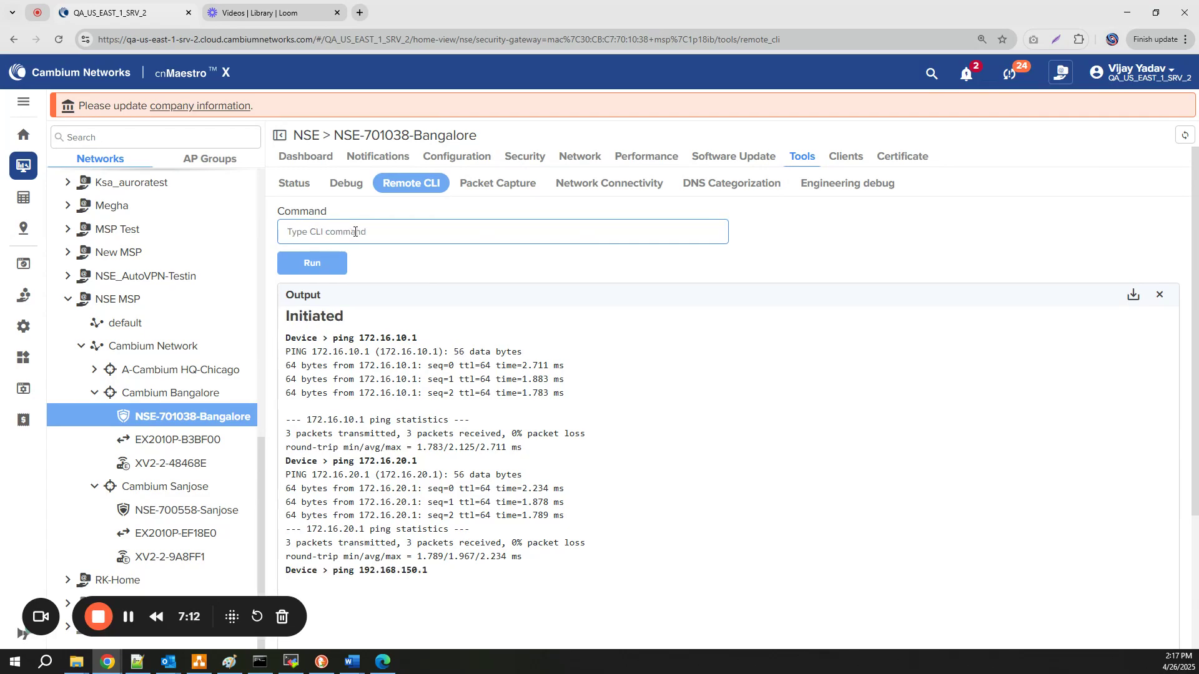
scroll(437, 450, "down", 2)
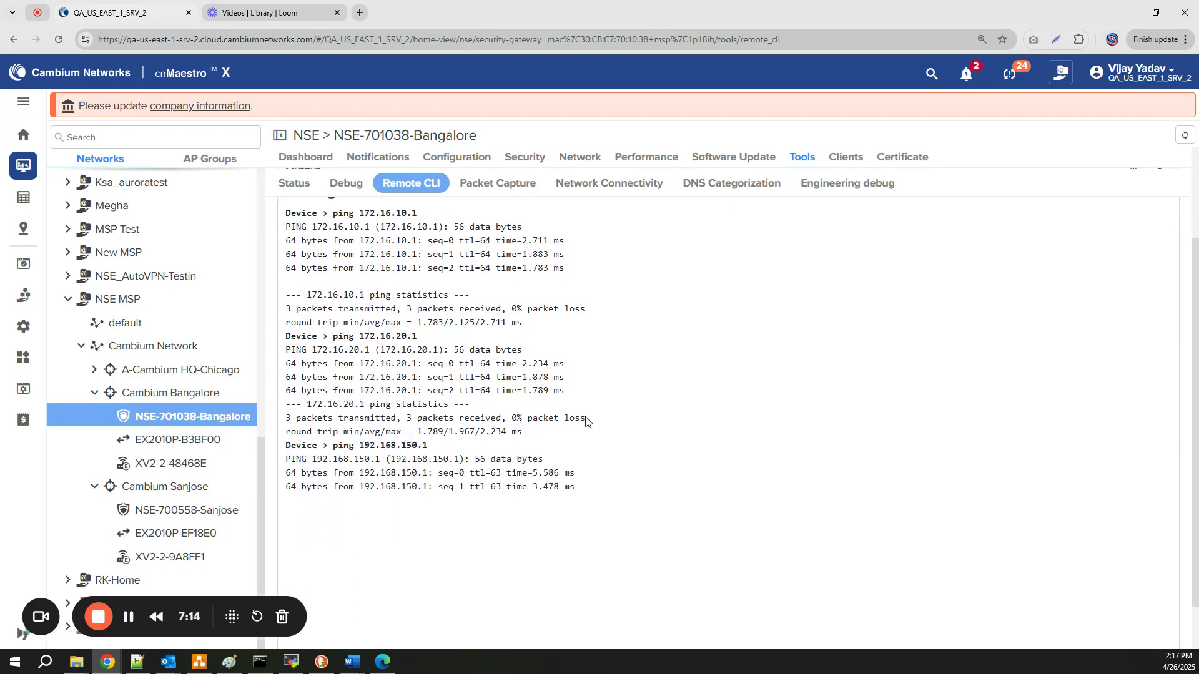
left_click_drag(356, 446, 438, 450)
left_click(438, 450)
scroll(374, 243, "up", 2)
Ping 192.168.151.1, then show the Auto VPN Group diagram in Paint
left_click(373, 228)
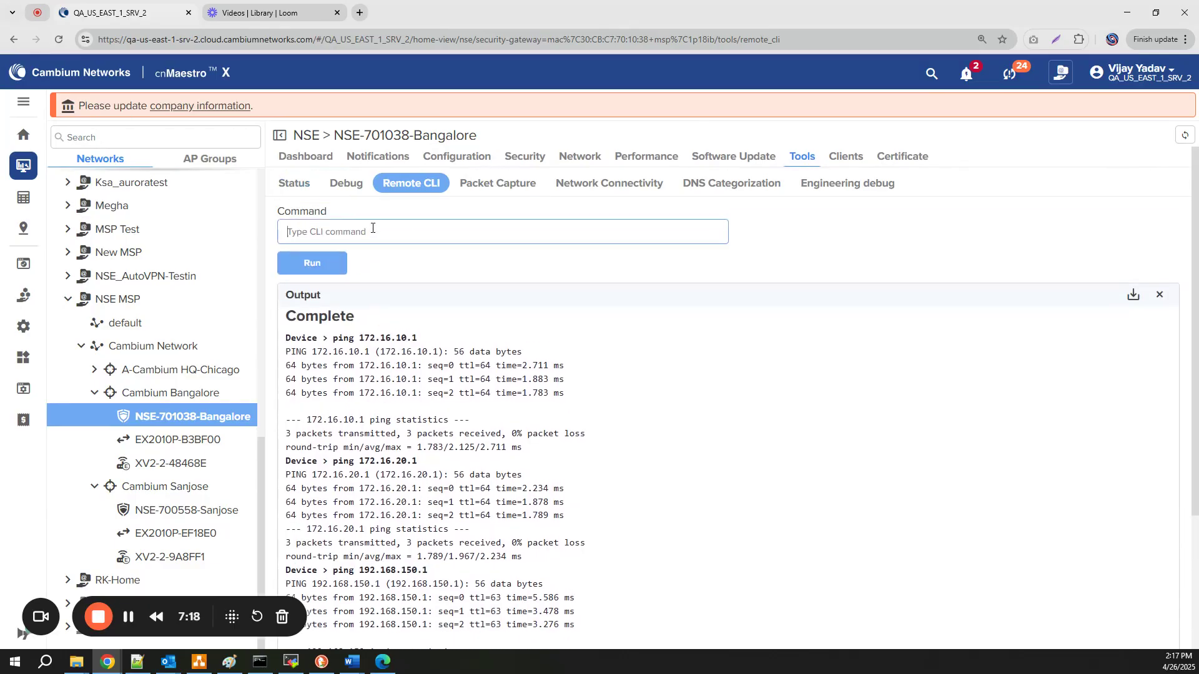
key("ctrl+a")
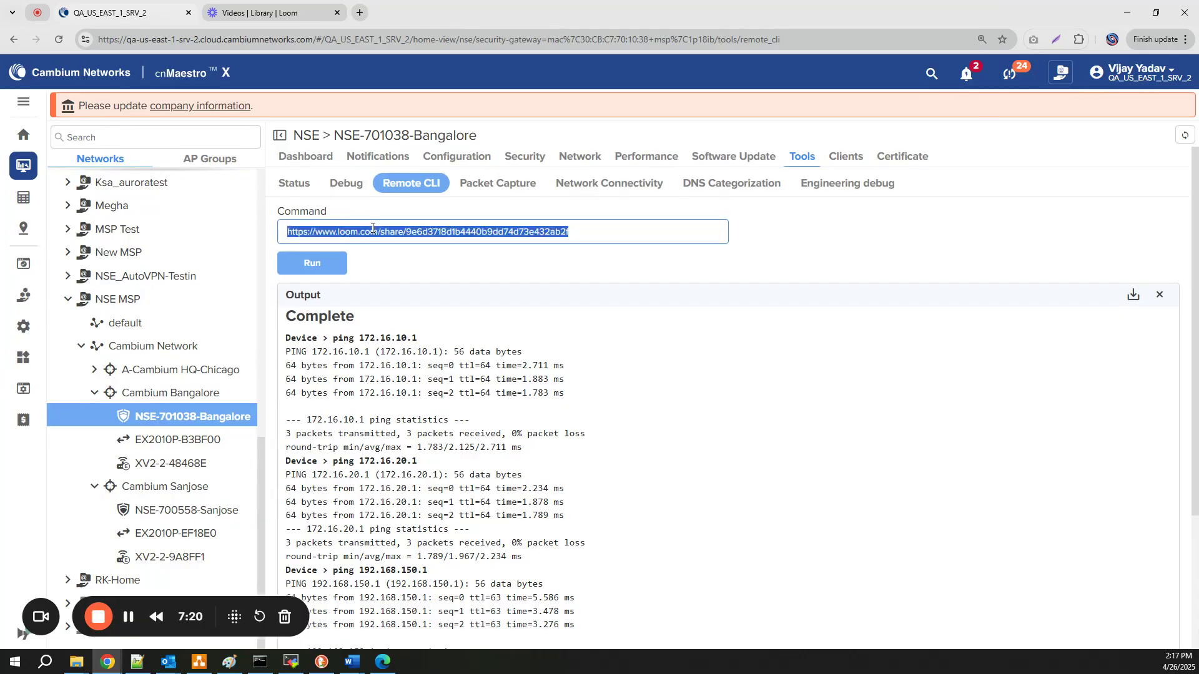
key("BackSpace")
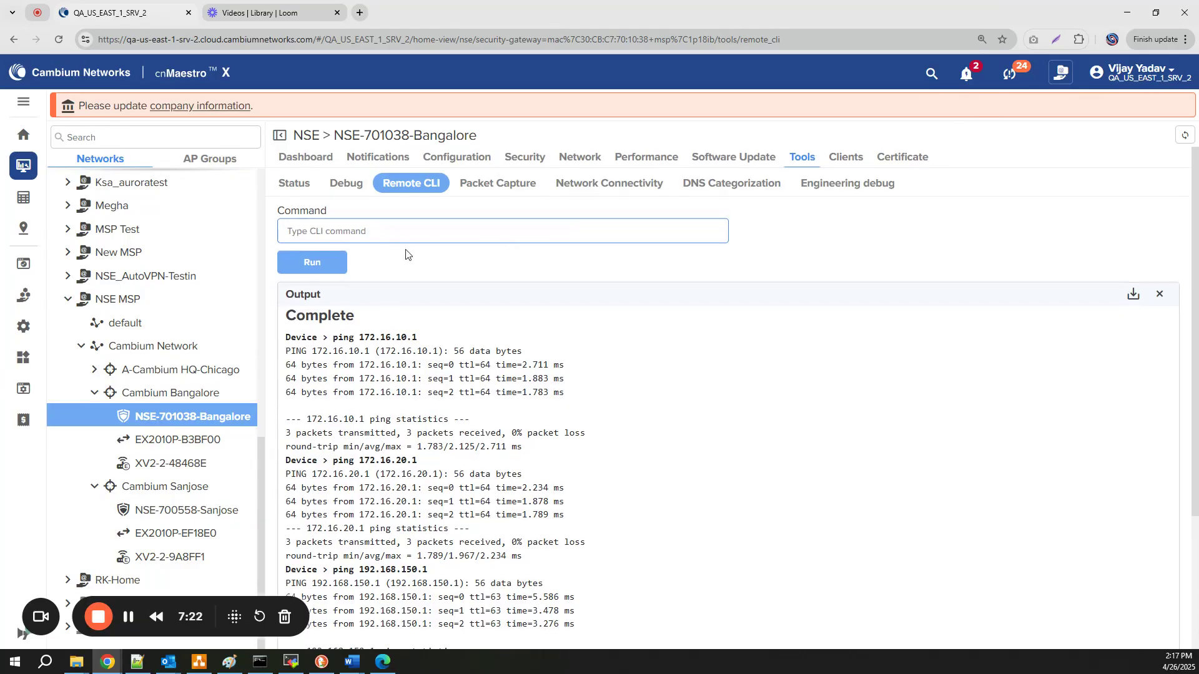
scroll(413, 363, "down", 3)
left_click_drag(333, 388, 428, 387)
key("ctrl+c")
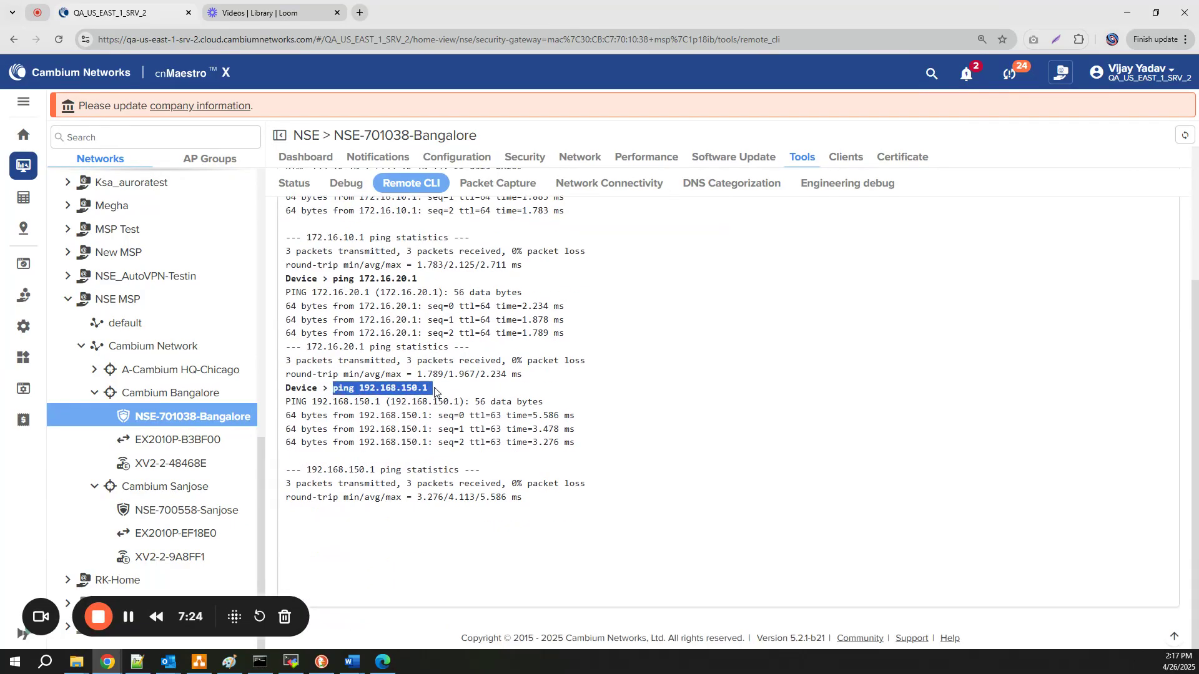
scroll(425, 231, "up", 3)
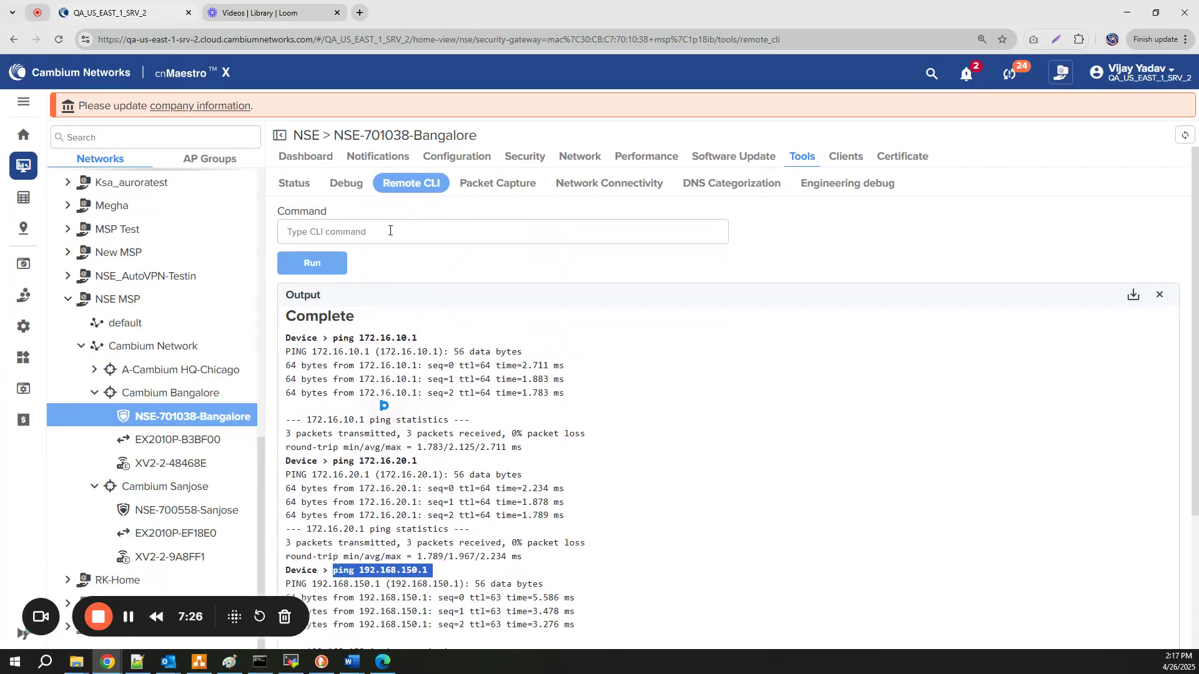
left_click(390, 230)
key("ctrl+v")
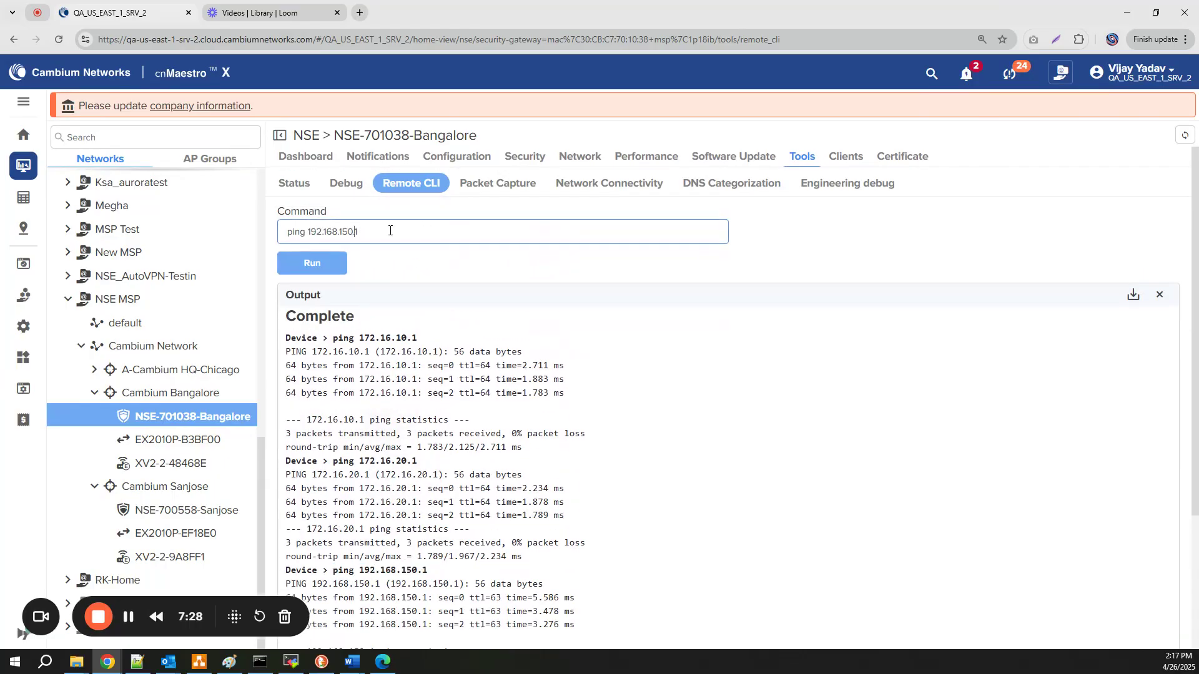
key("Return")
scroll(982, 560, "down", 3)
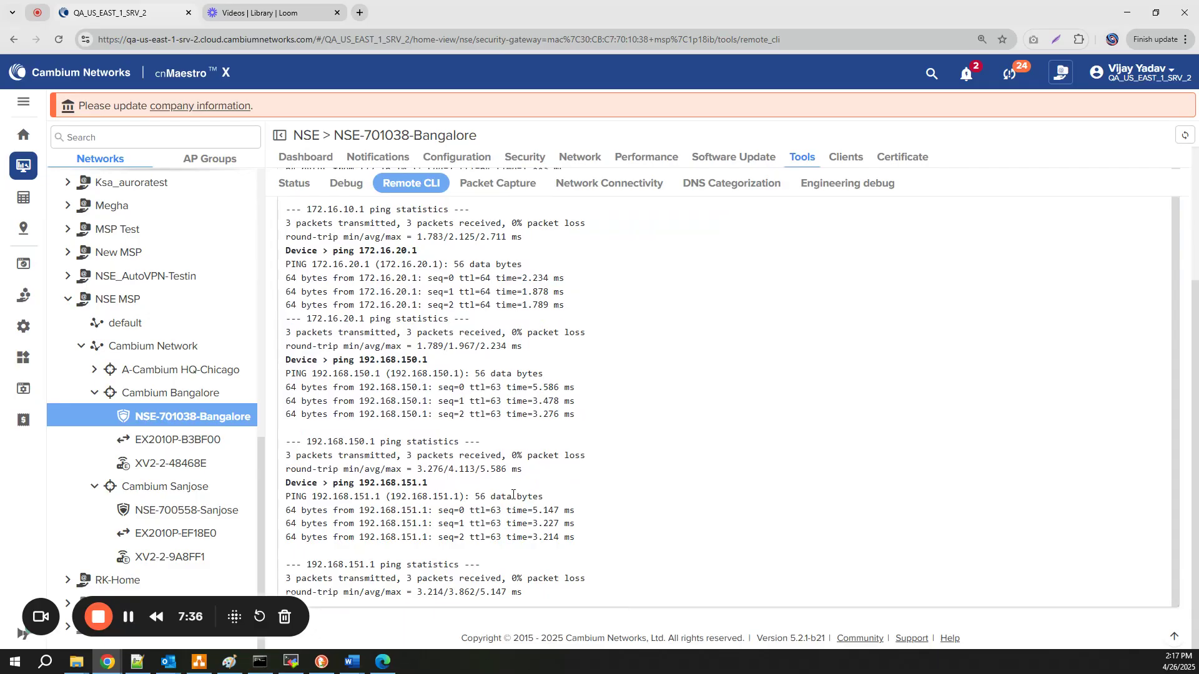
left_click(230, 661)
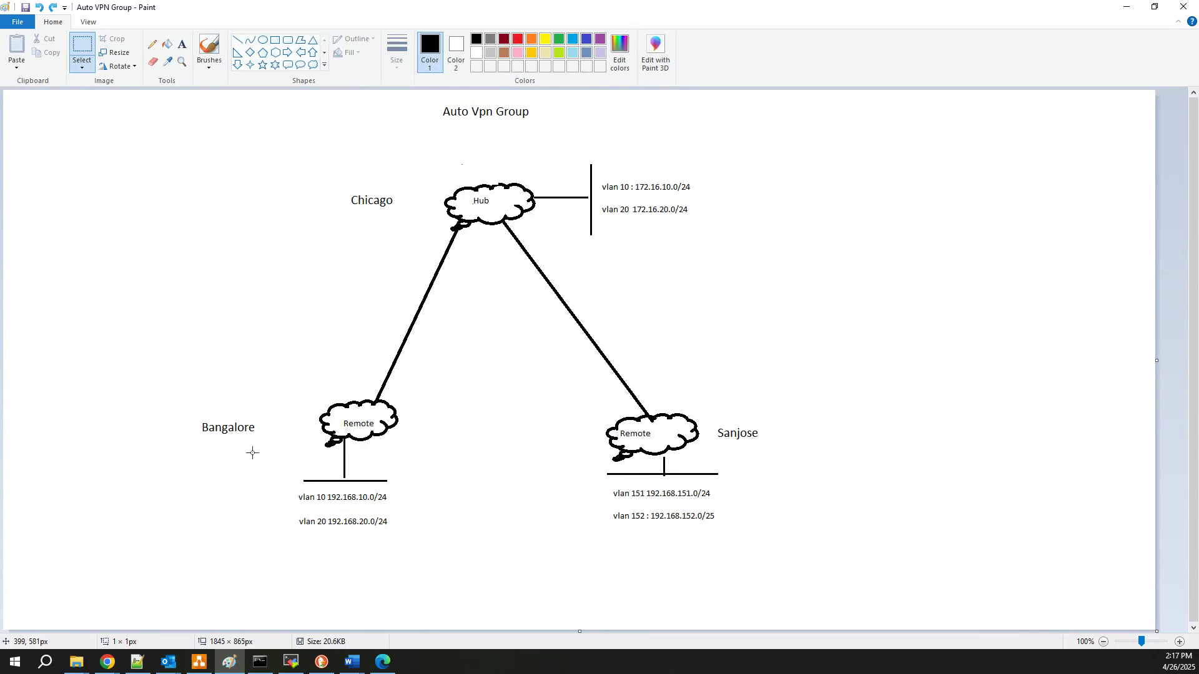